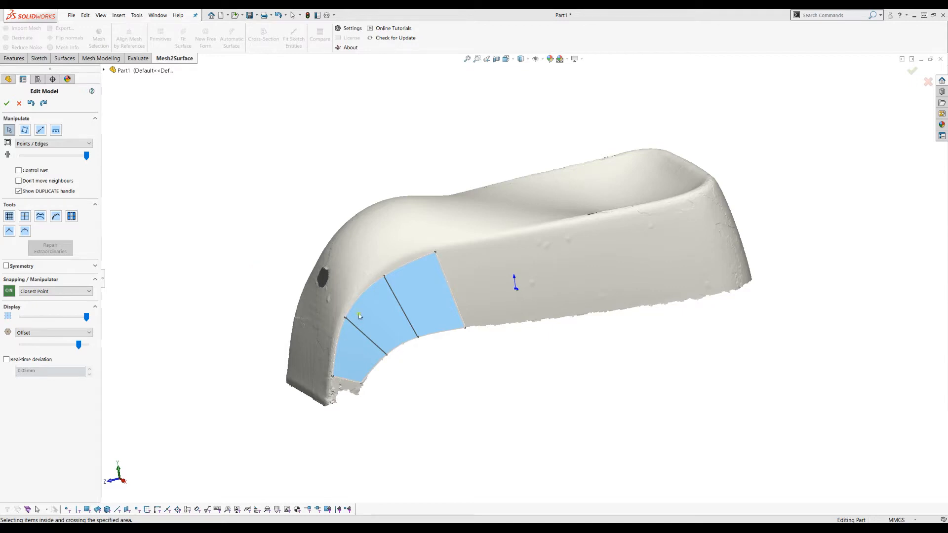
- Reposition the upper control point between the second and third faces of the side strip along the mesh's rounded upper edge
scroll(365, 352, down, 3)
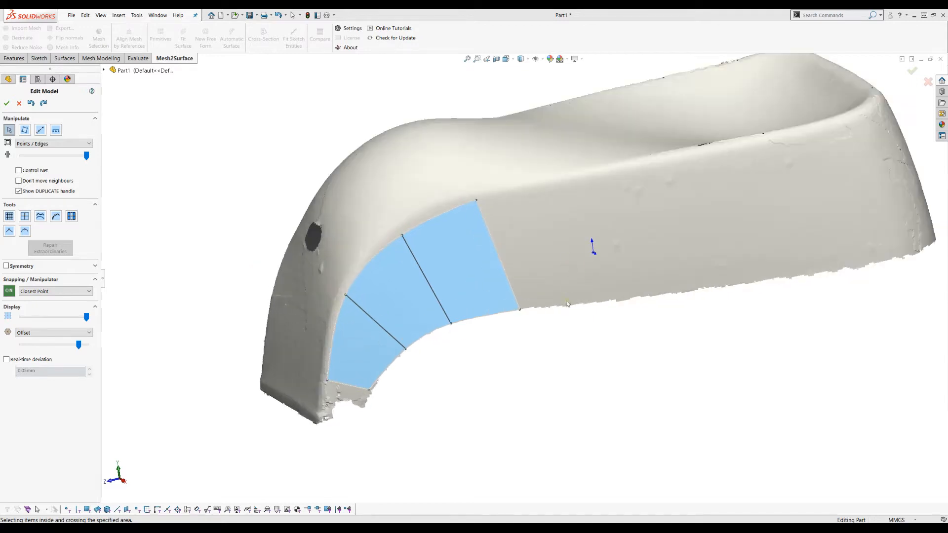
middle_drag(576, 334, 573, 306)
middle_drag(233, 364, 227, 320)
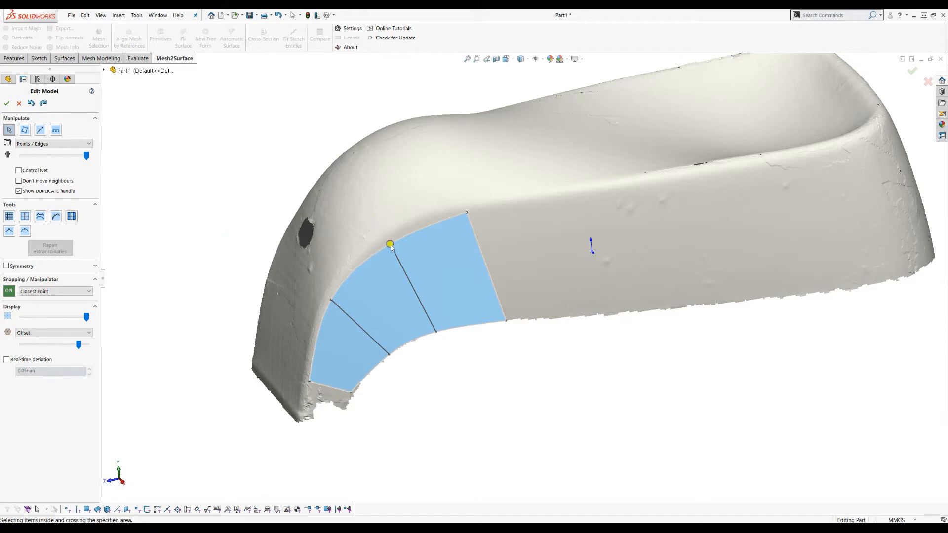
drag(392, 242, 393, 241)
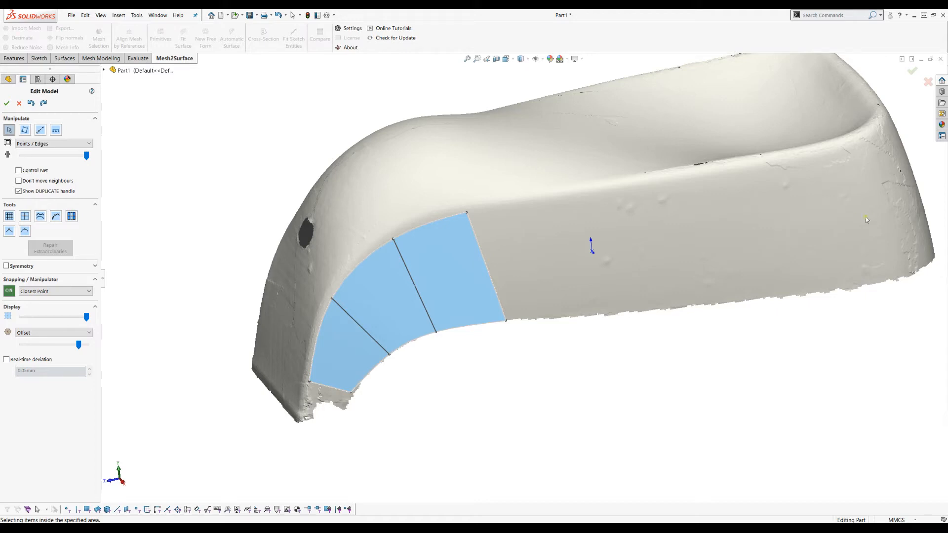
- Extend the side strip with two more faces toward the wide end, aligning their end points with the mesh's upper and lower edges
middle_drag(344, 393, 311, 402)
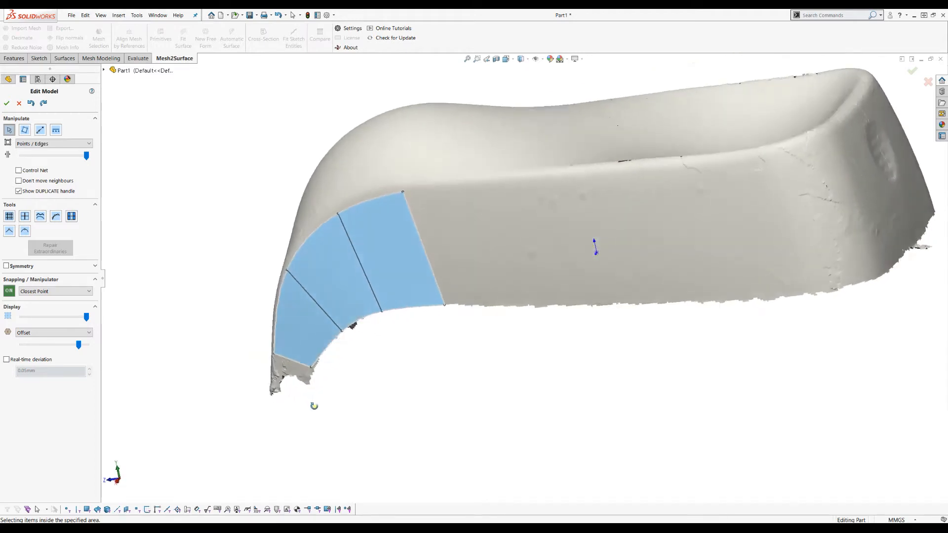
drag(432, 251, 565, 310)
drag(526, 189, 541, 187)
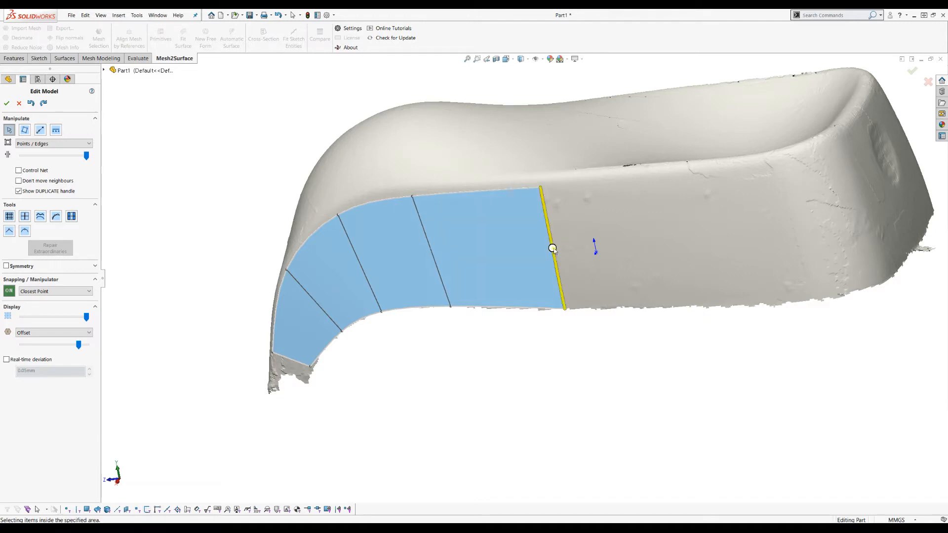
drag(552, 249, 599, 240)
drag(730, 232, 730, 232)
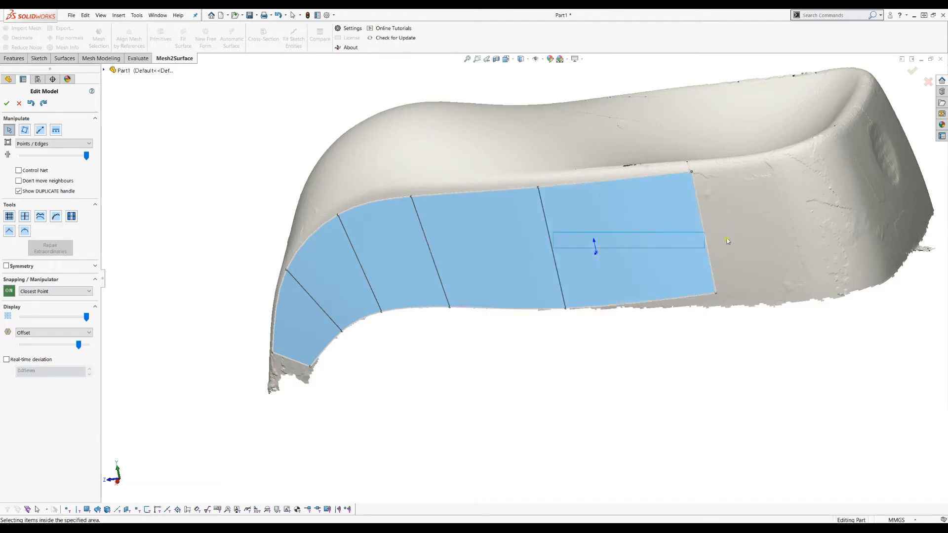
drag(718, 300, 721, 310)
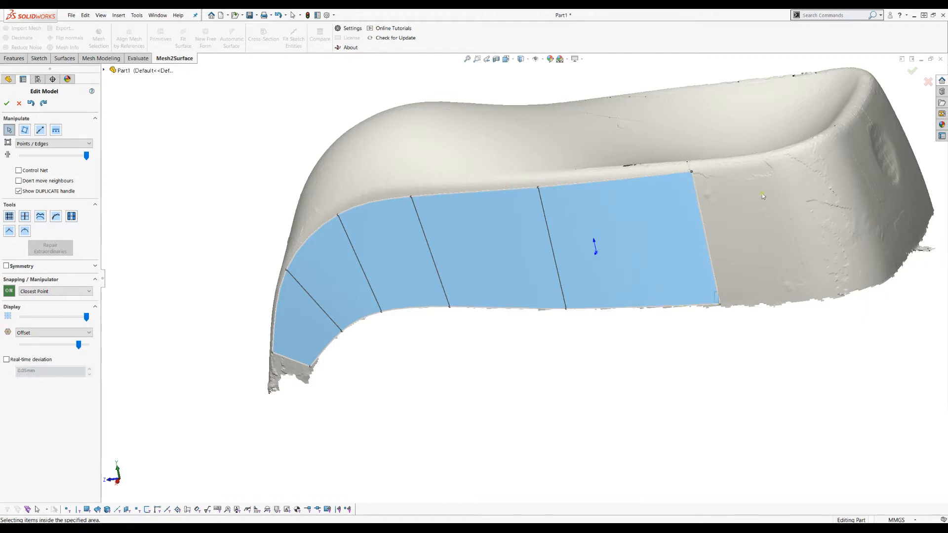
drag(693, 178, 695, 179)
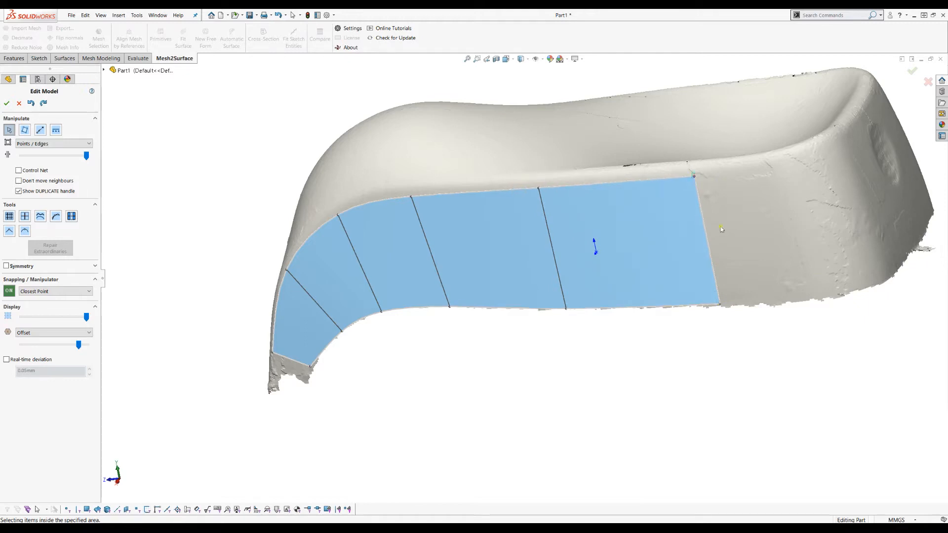
- Set the mesh display to Transparent and extend the side strip by one more face to just before the wide end's rounded corner
click(39, 333)
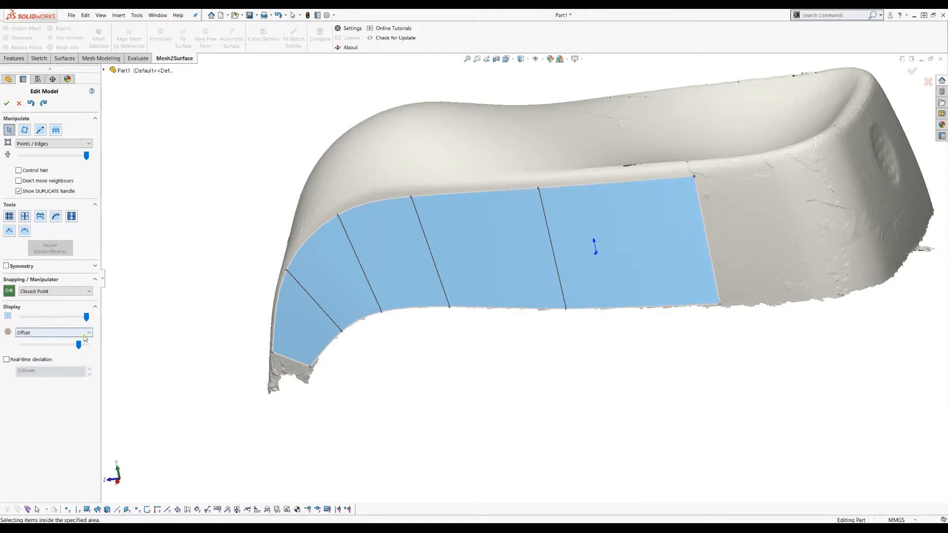
click(54, 345)
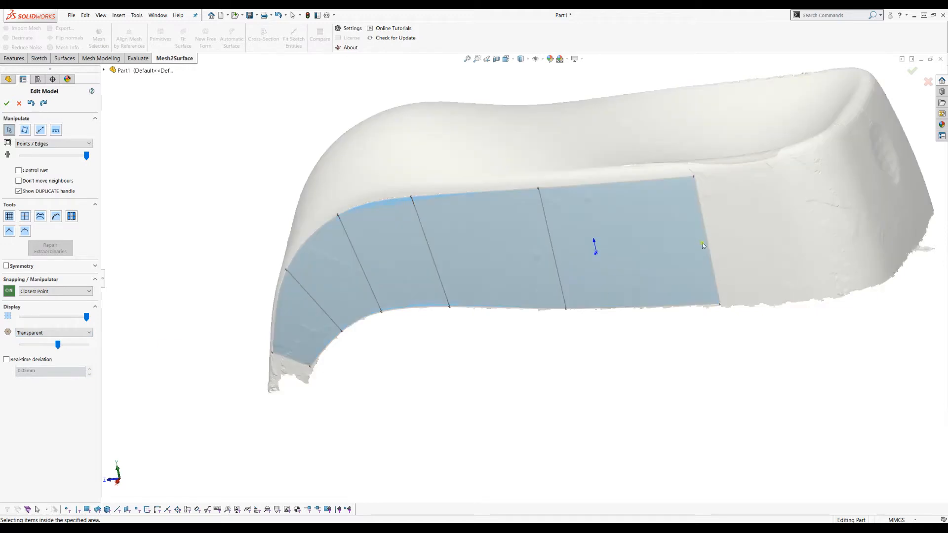
drag(786, 229, 808, 223)
drag(818, 288, 832, 295)
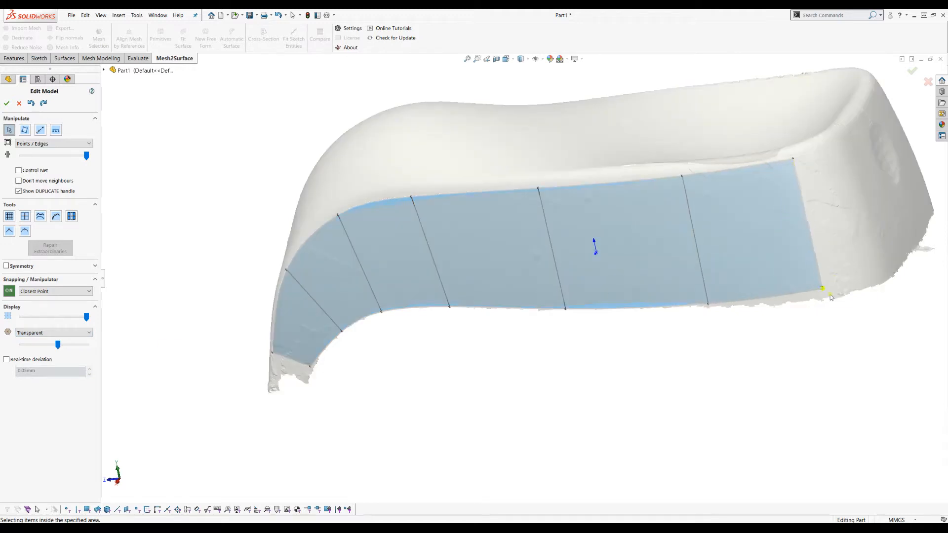
- Extend the side strip by one face around the rounded corner and align its control points with the mesh edges
middle_drag(565, 366, 536, 390)
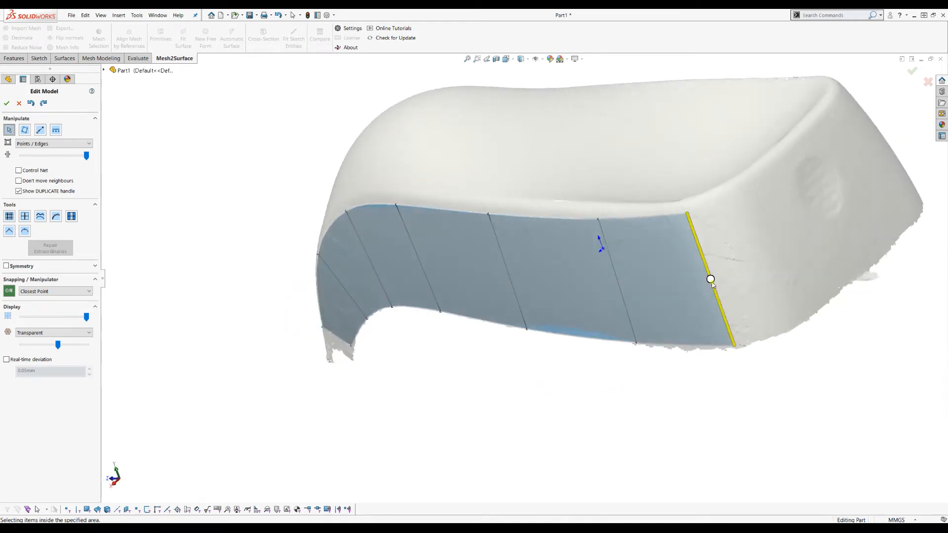
drag(752, 271, 802, 236)
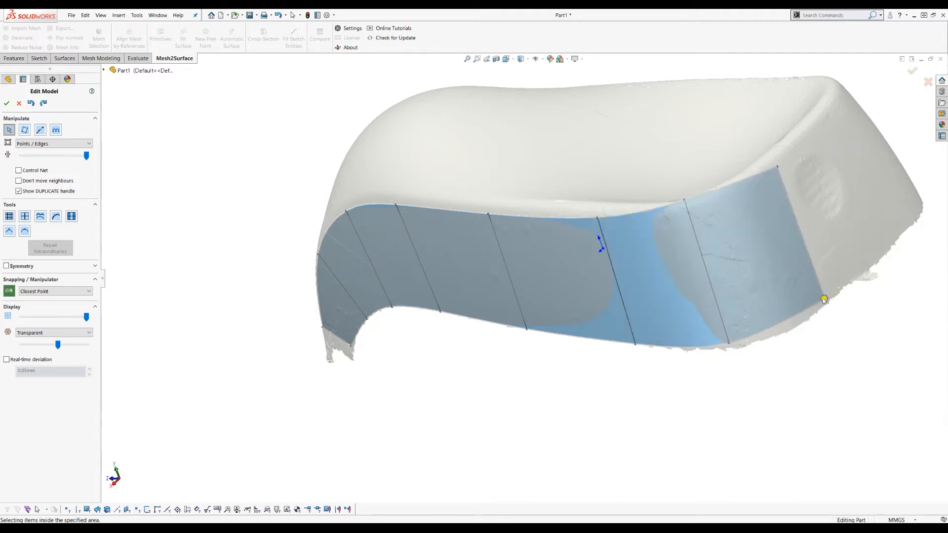
mouse_move(838, 302)
mouse_down()
mouse_move(796, 345)
mouse_move(739, 349)
mouse_up()
middle_drag(434, 291, 435, 317)
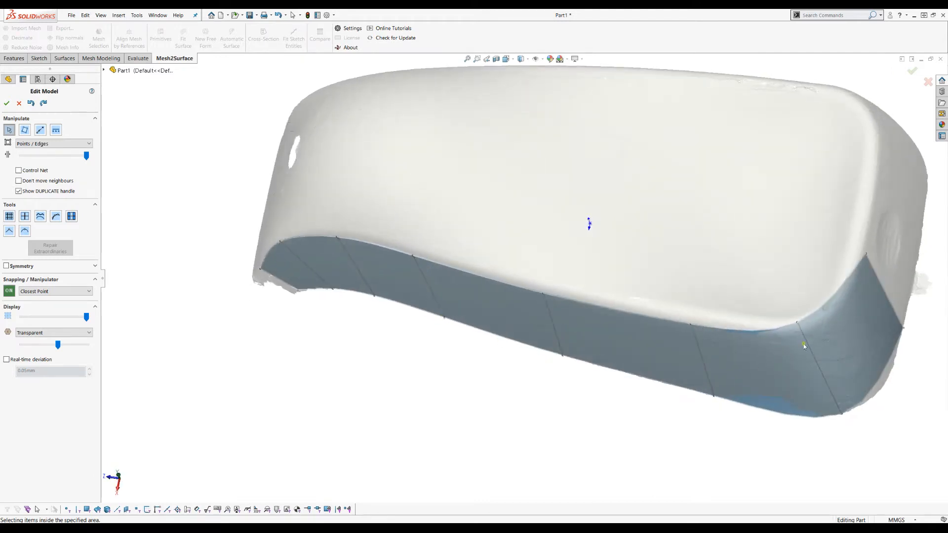
drag(797, 324, 803, 328)
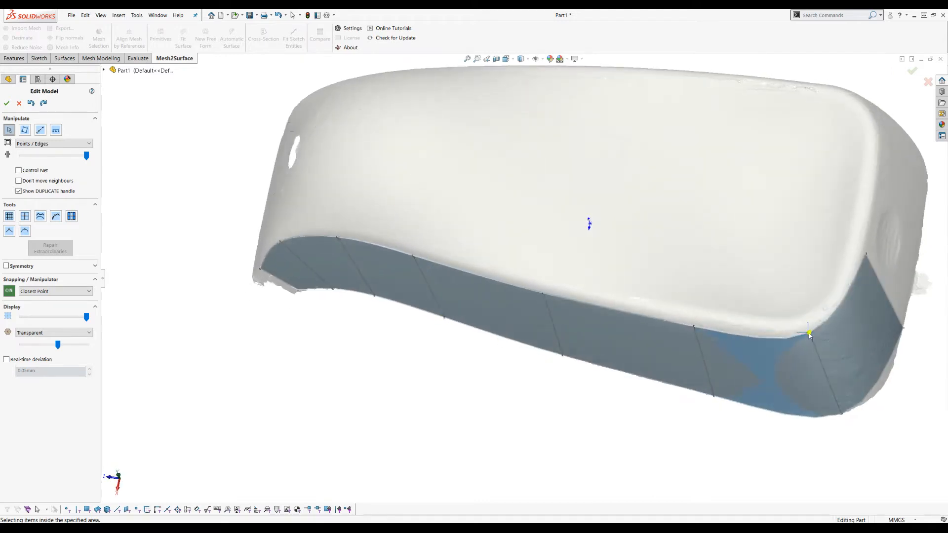
middle_drag(424, 194, 410, 166)
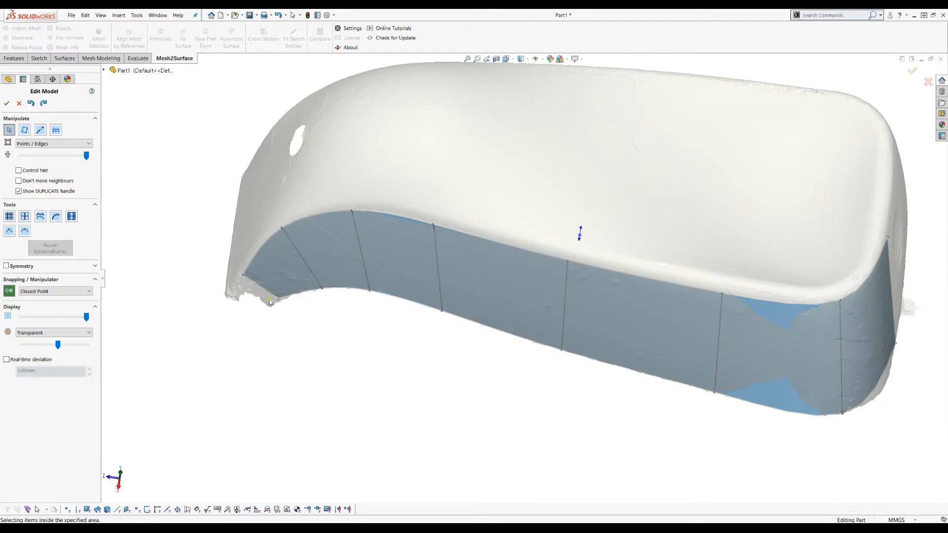
mouse_move(398, 226)
middle_down()
mouse_move(397, 273)
mouse_move(393, 240)
middle_up()
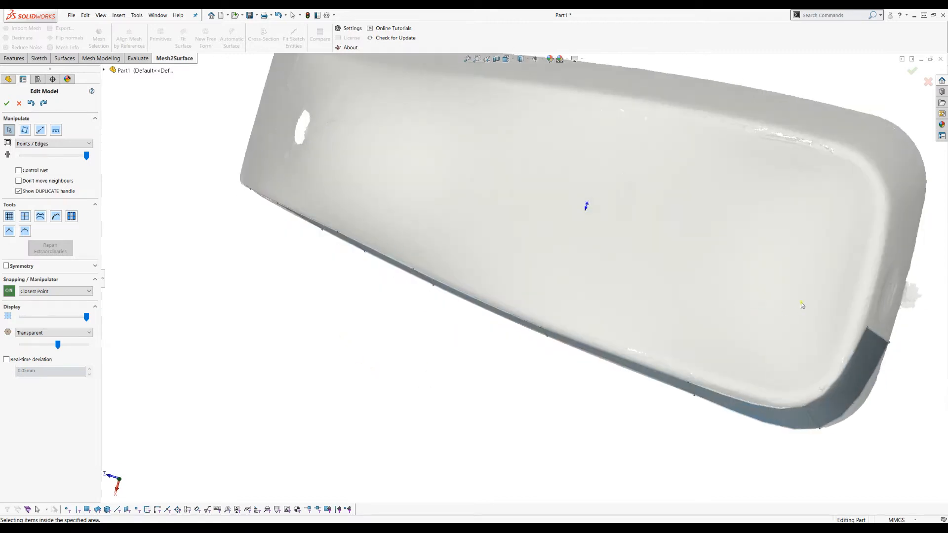
middle_drag(806, 248, 796, 168)
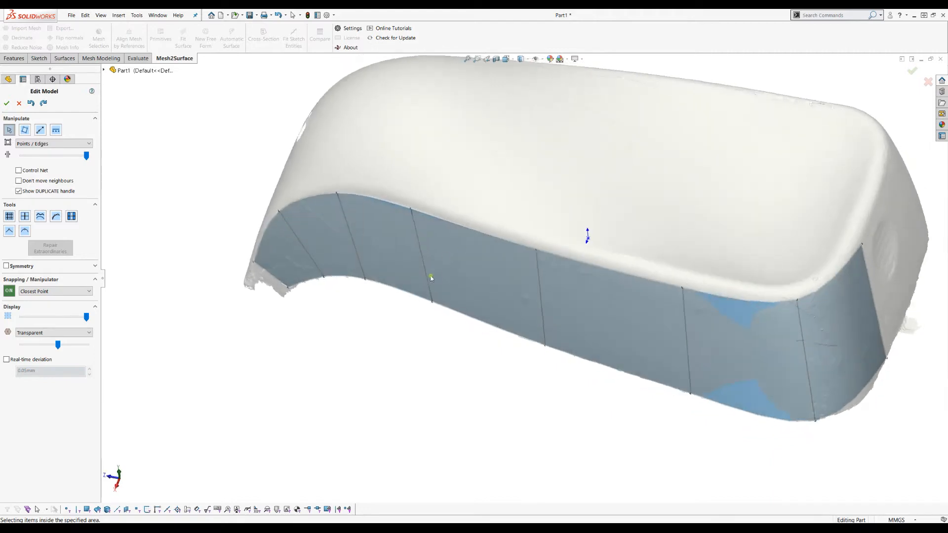
middle_drag(435, 405, 482, 421)
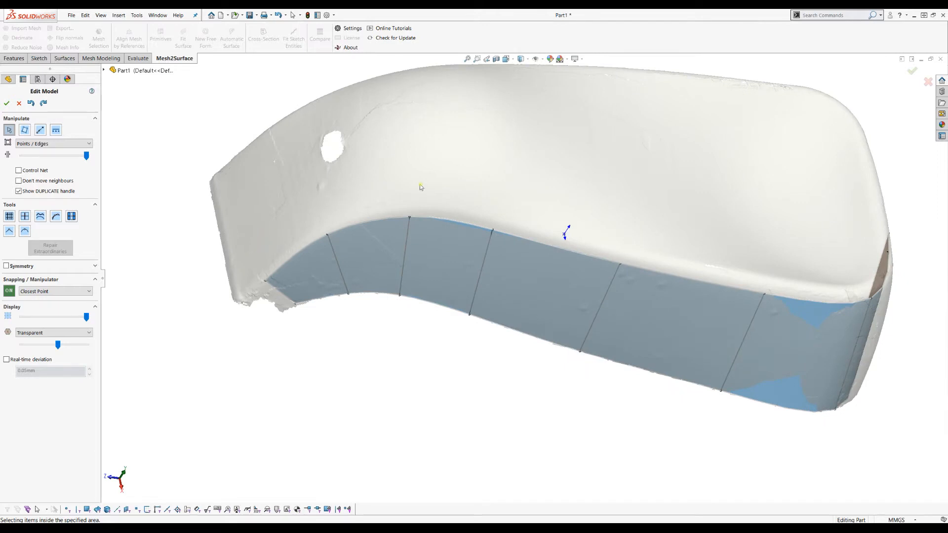
click(25, 130)
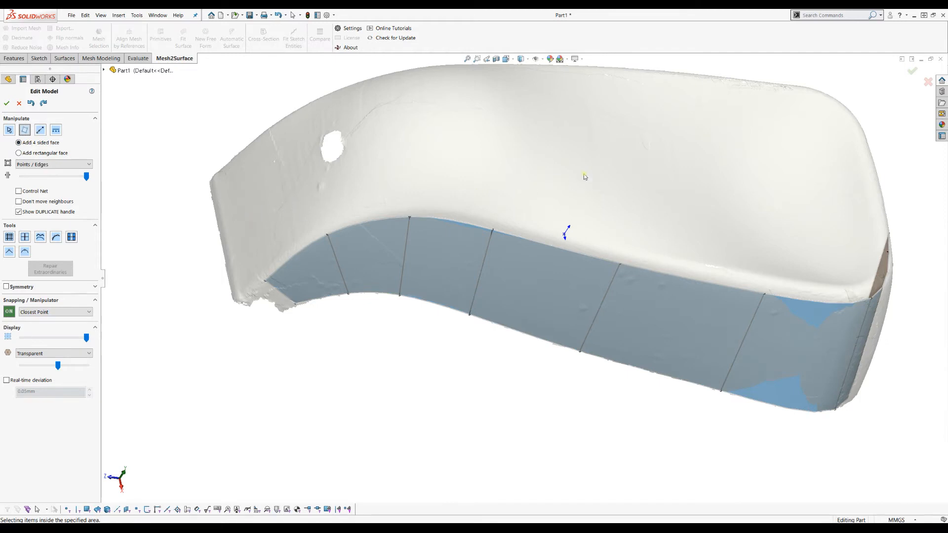
click(512, 62)
click(518, 114)
click(548, 114)
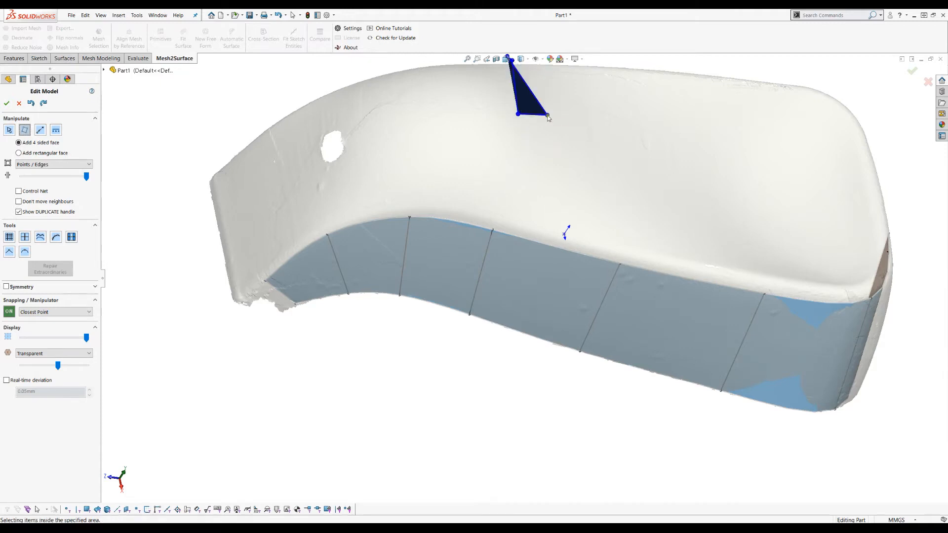
key(Escape)
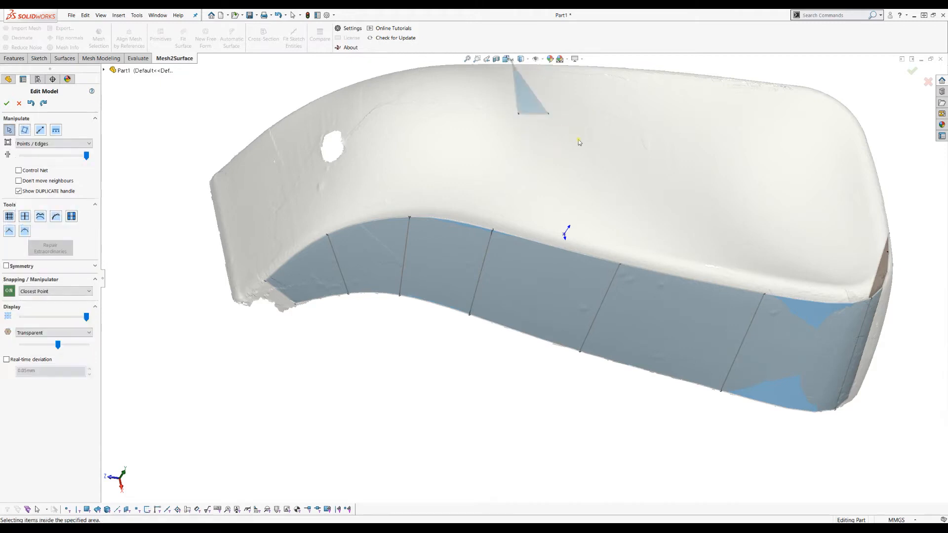
key(ctrl+z)
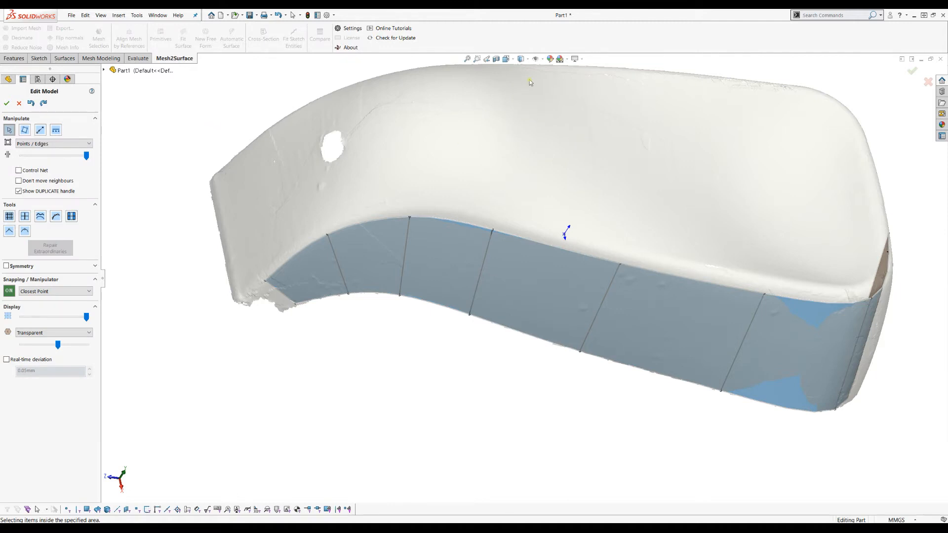
- Add a four-sided face on the mesh's narrow end, just below the hole and beside the side strip
click(507, 59)
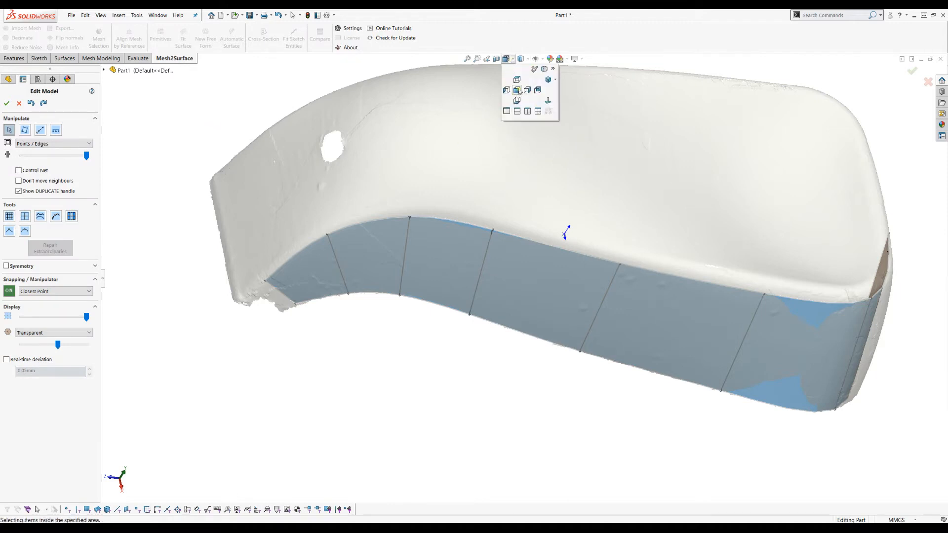
click(518, 90)
click(507, 61)
click(516, 81)
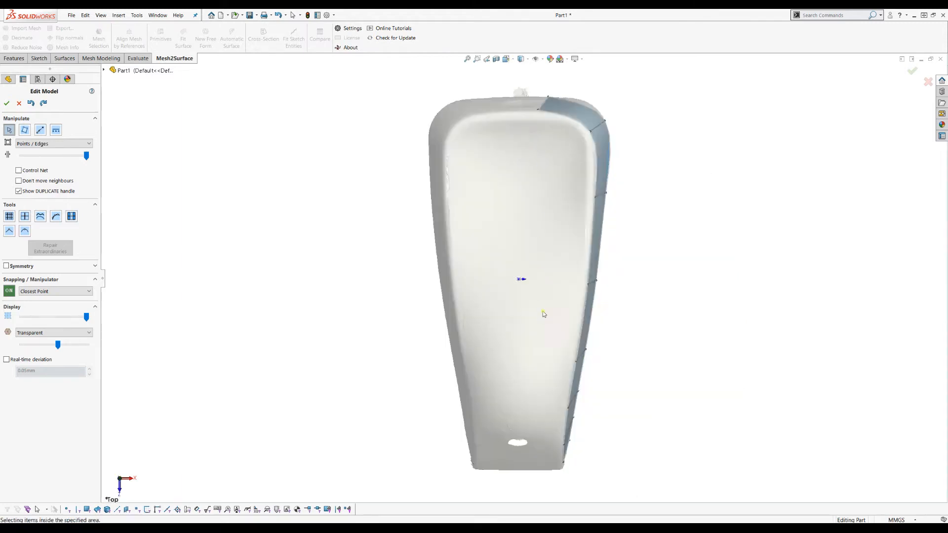
mouse_move(517, 134)
middle_down()
mouse_move(515, 116)
mouse_move(514, 147)
middle_up()
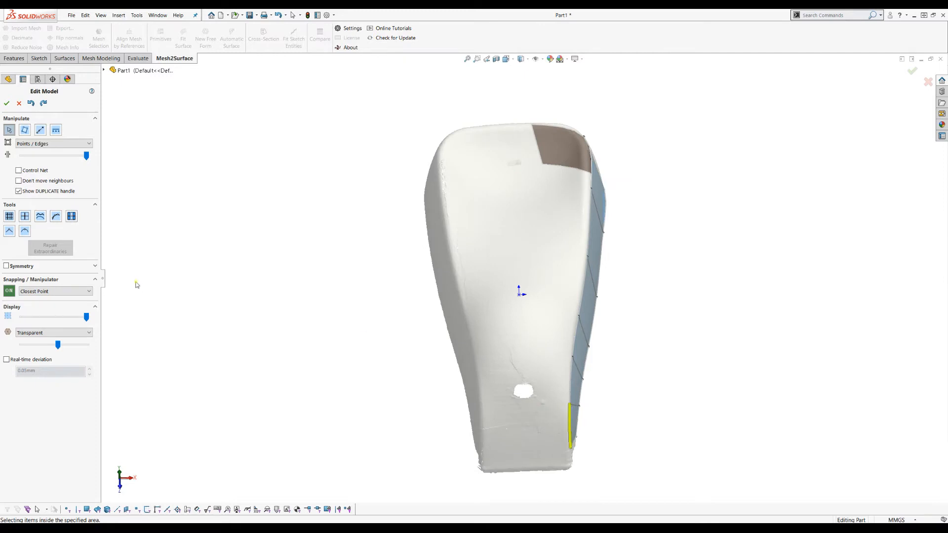
click(25, 130)
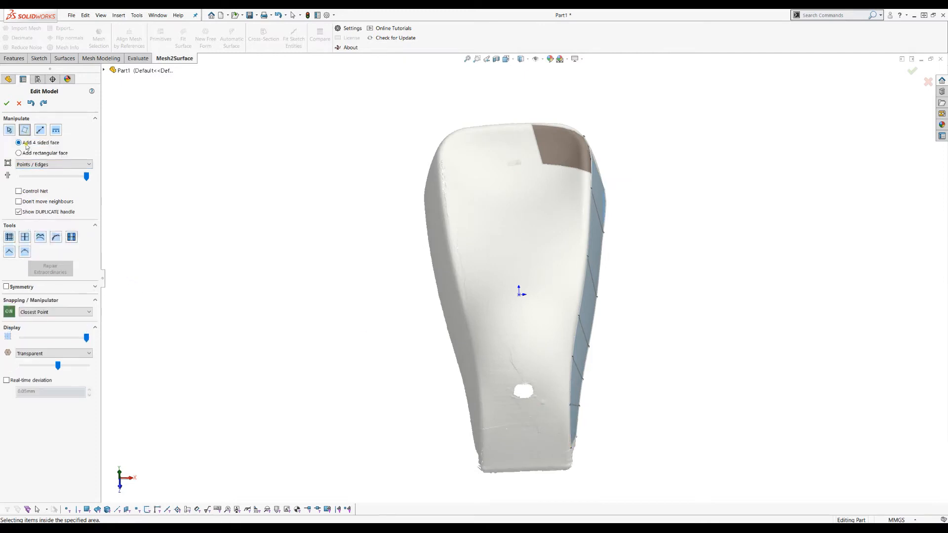
click(564, 449)
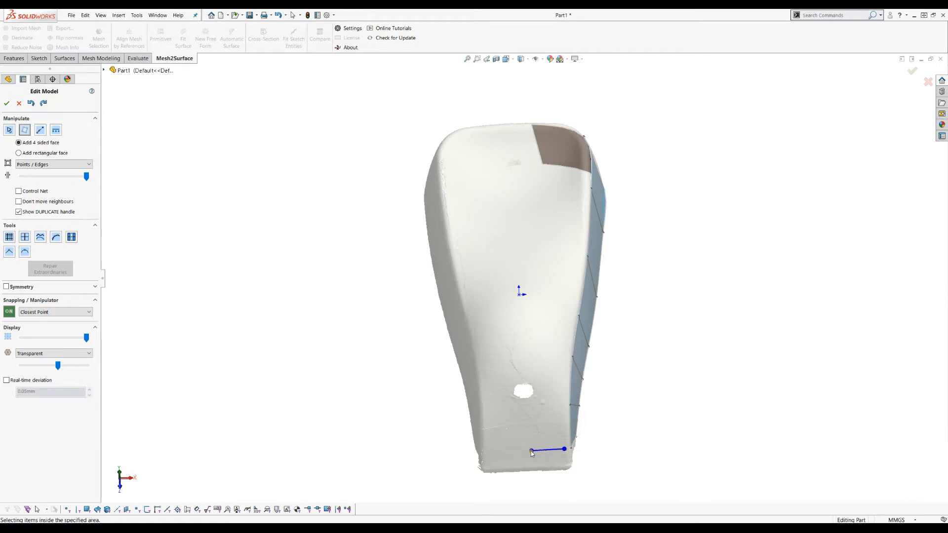
click(526, 410)
click(564, 408)
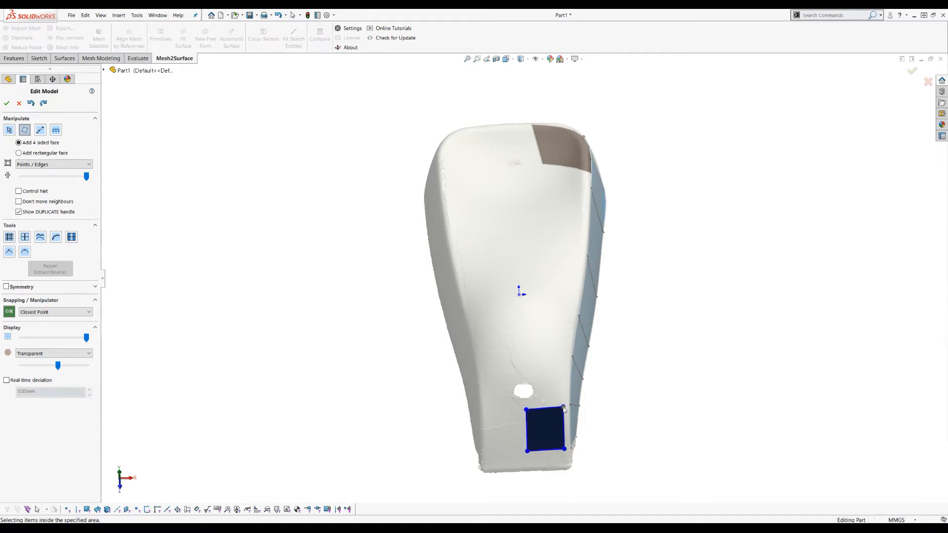
- Extend the new four-sided face with three more faces along the top surface, past the hole toward the wide end
scroll(573, 464, down, 3)
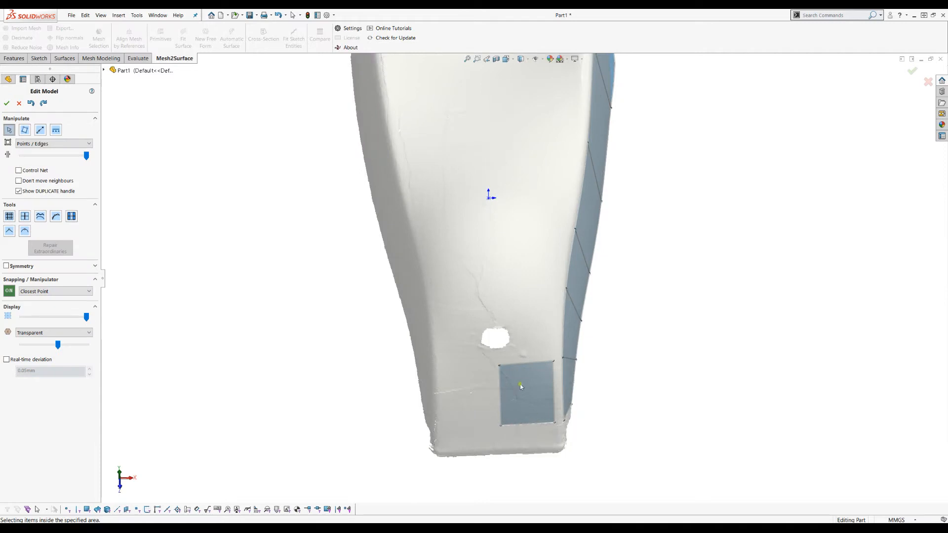
scroll(513, 328, up, 1)
drag(514, 327, 517, 250)
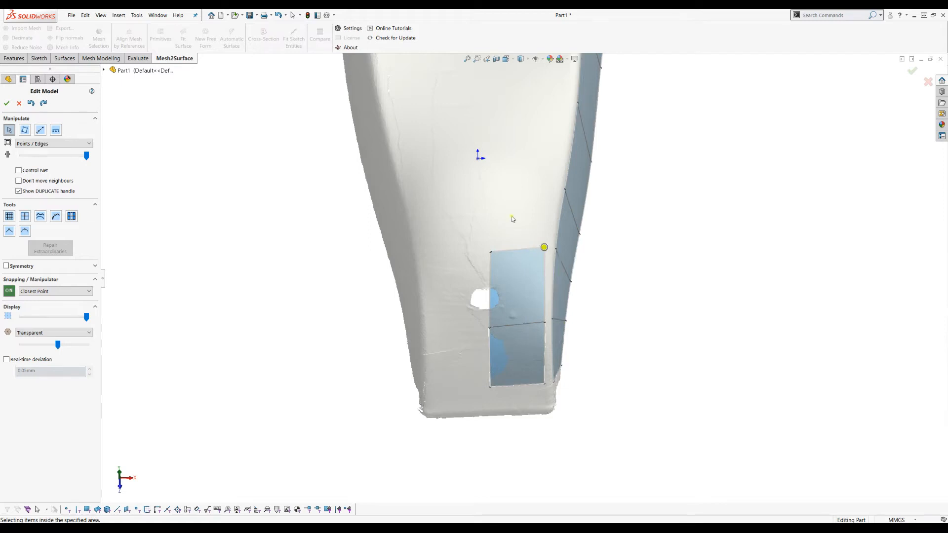
mouse_move(519, 261)
middle_down()
mouse_move(501, 284)
mouse_move(524, 246)
middle_up()
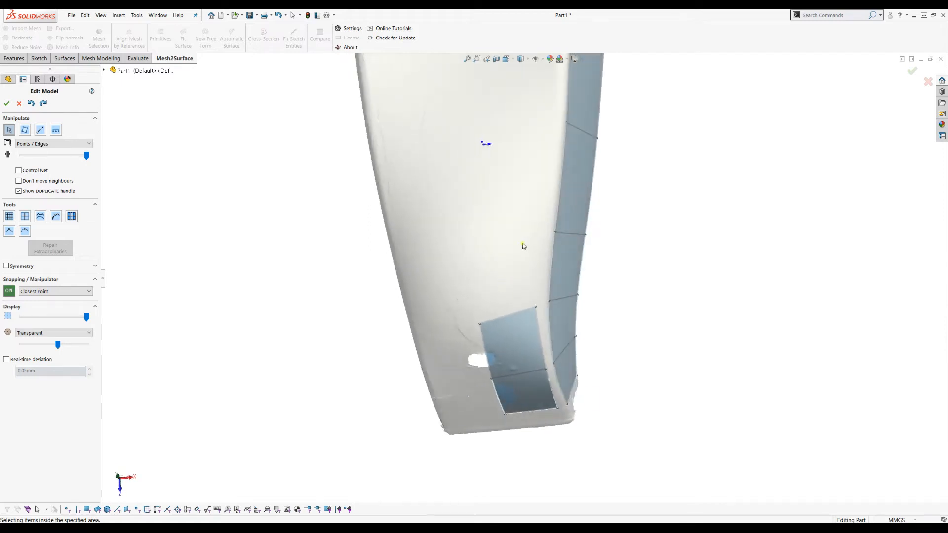
drag(512, 252, 513, 241)
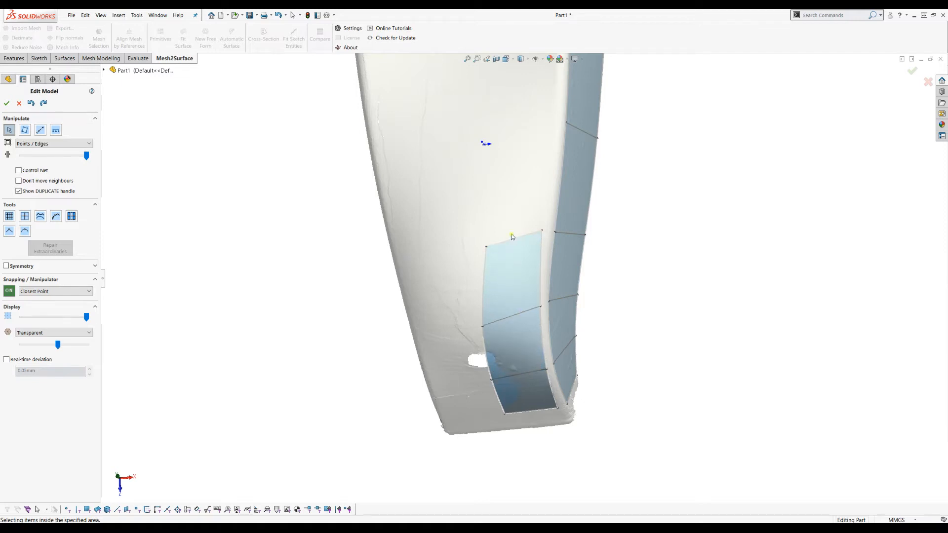
drag(514, 240, 525, 132)
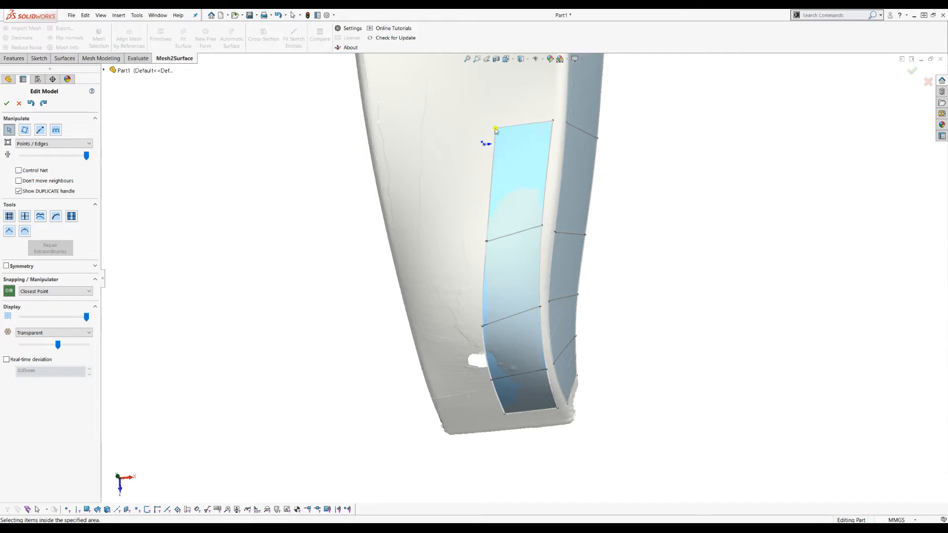
scroll(621, 286, up, 3)
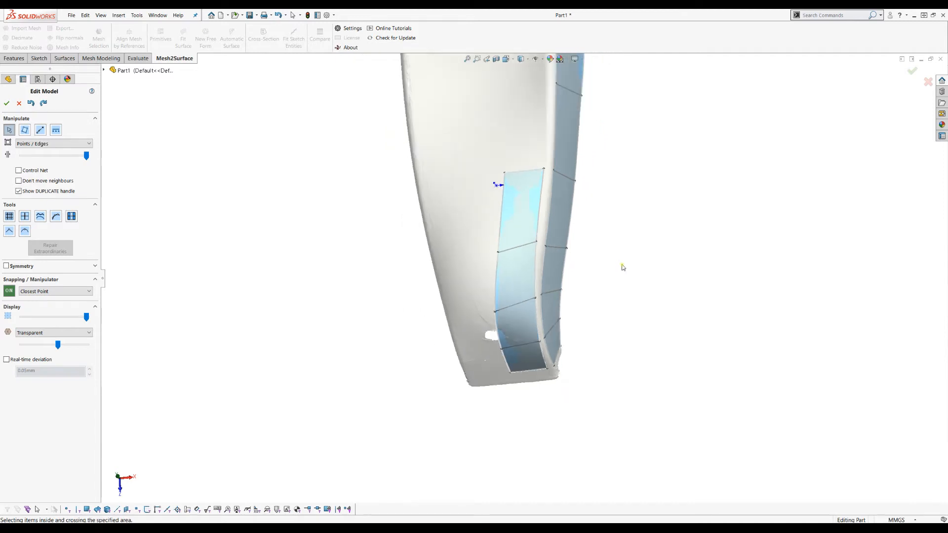
- Extend the top strip by two more four-sided faces to just before the mesh's wide end
scroll(621, 258, up, 1)
scroll(524, 126, down, 3)
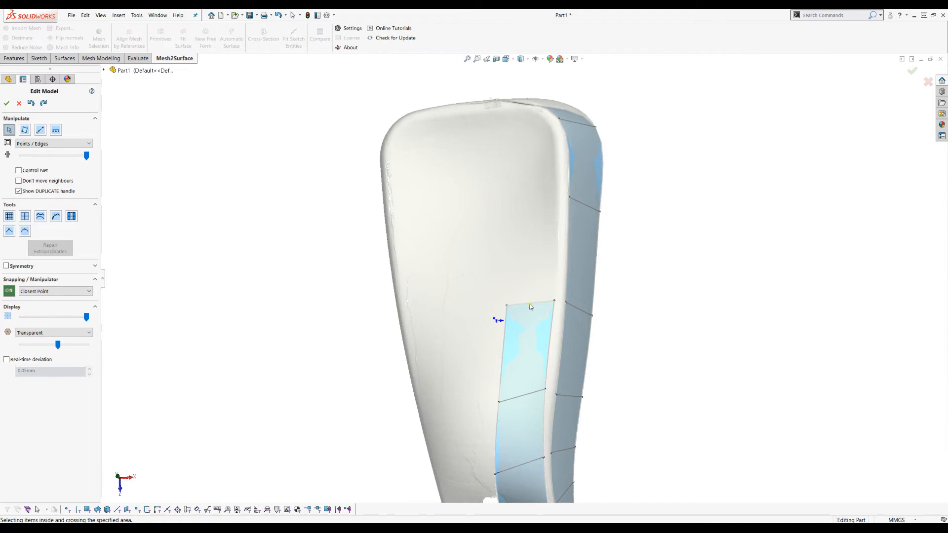
drag(527, 233, 533, 203)
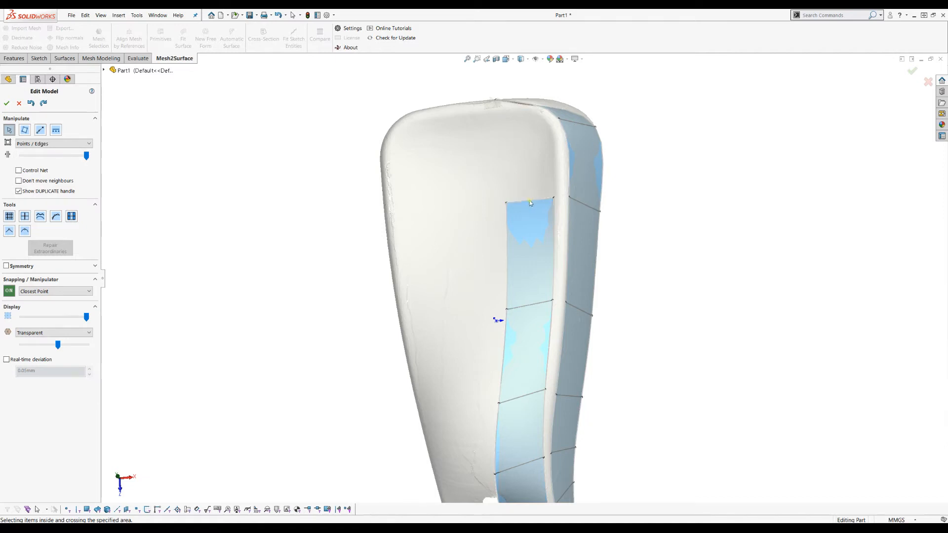
drag(530, 201, 525, 127)
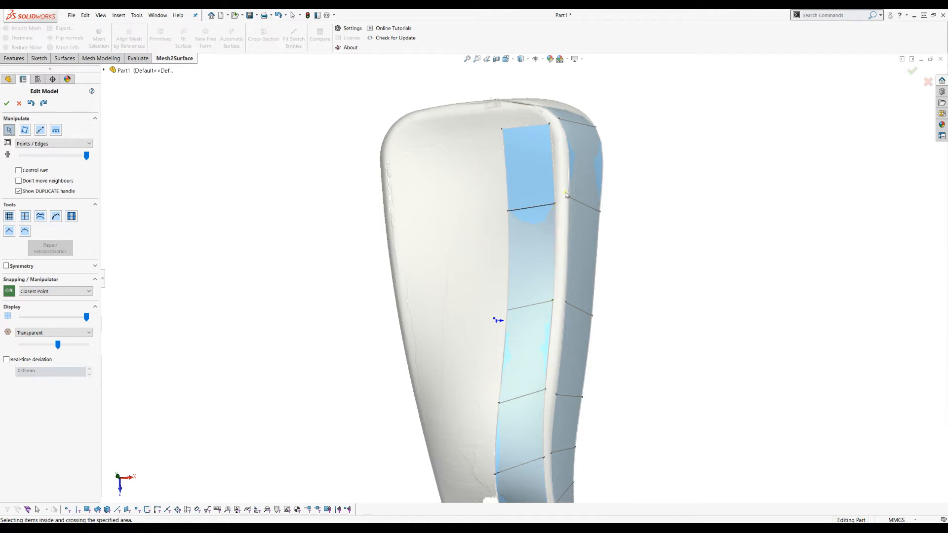
- Bridge the gap between the top and side strips with three faces along the rounded edge, starting at the wide end
middle_drag(635, 180, 635, 216)
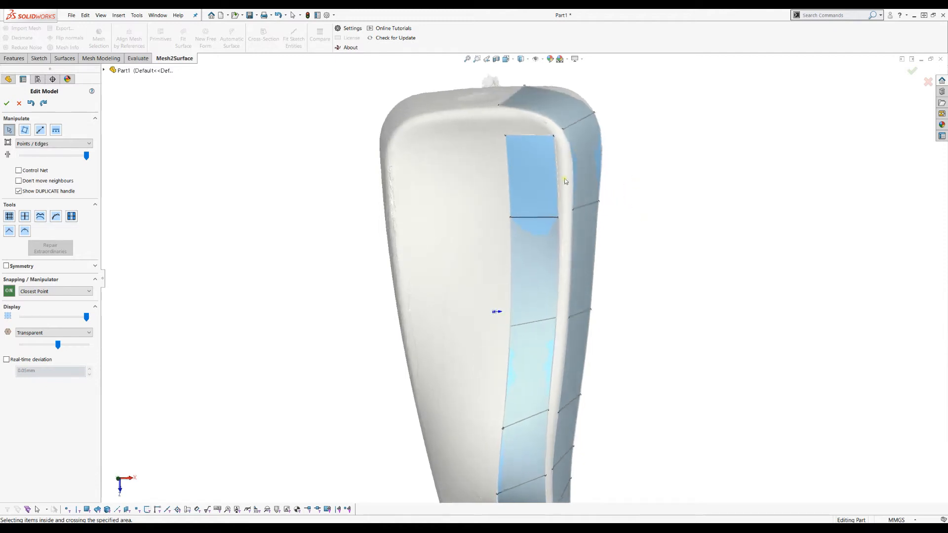
drag(558, 177, 573, 176)
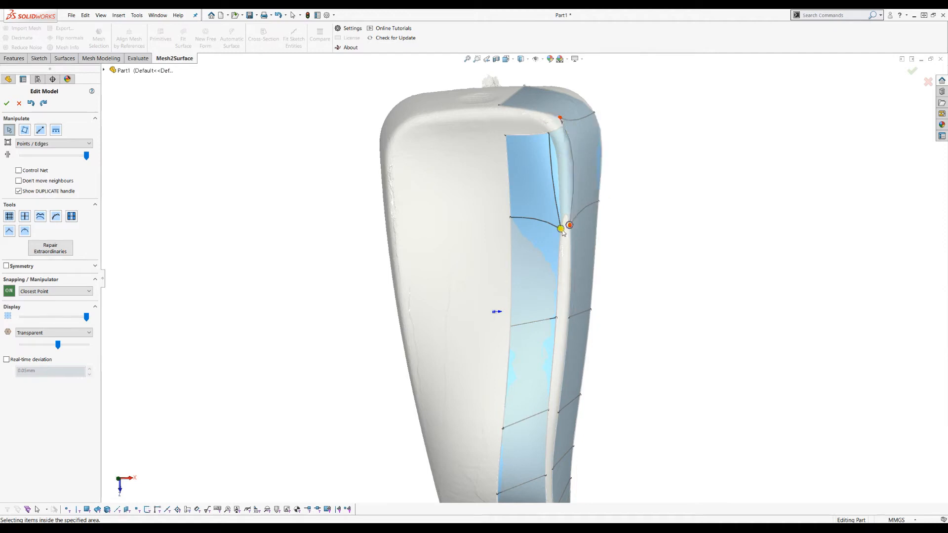
drag(561, 230, 556, 317)
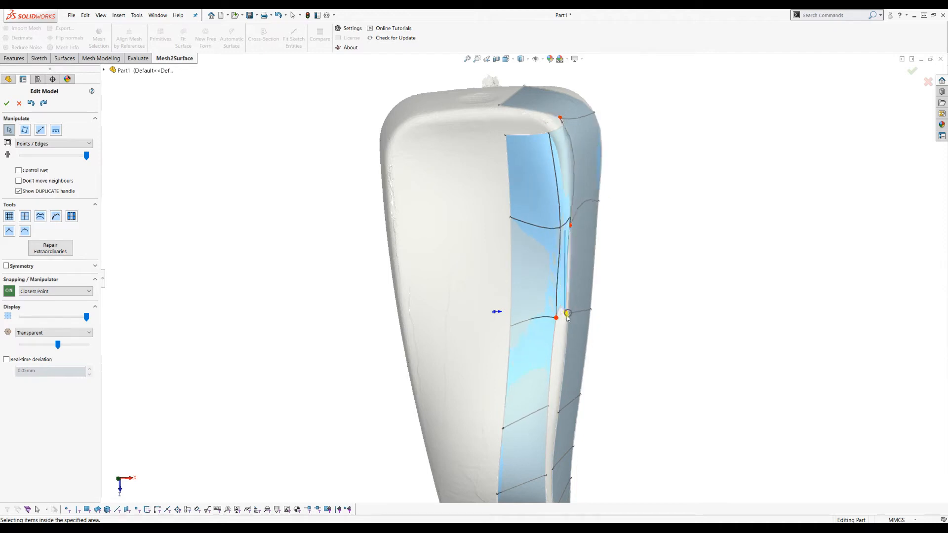
mouse_move(468, 183)
middle_down()
mouse_move(462, 155)
mouse_move(473, 193)
middle_up()
scroll(557, 341, down, 1)
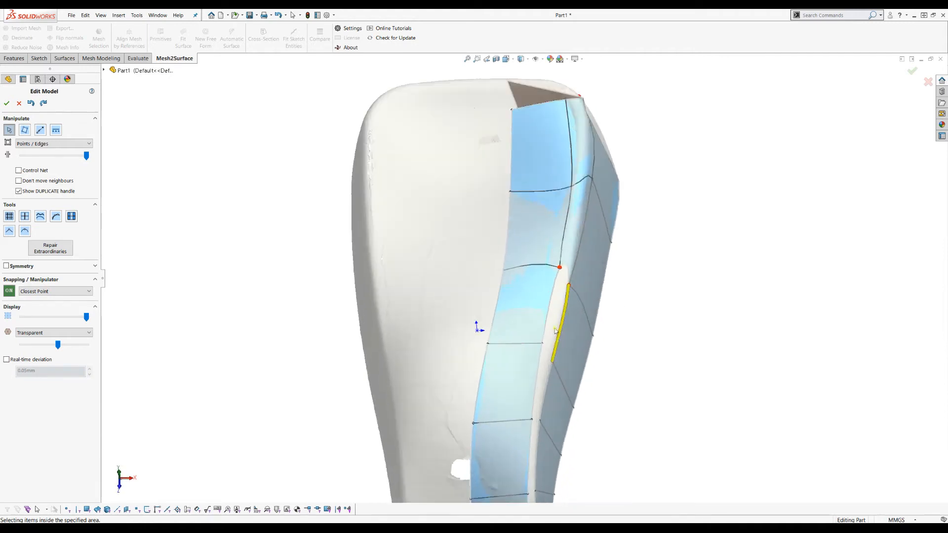
scroll(557, 273, down, 1)
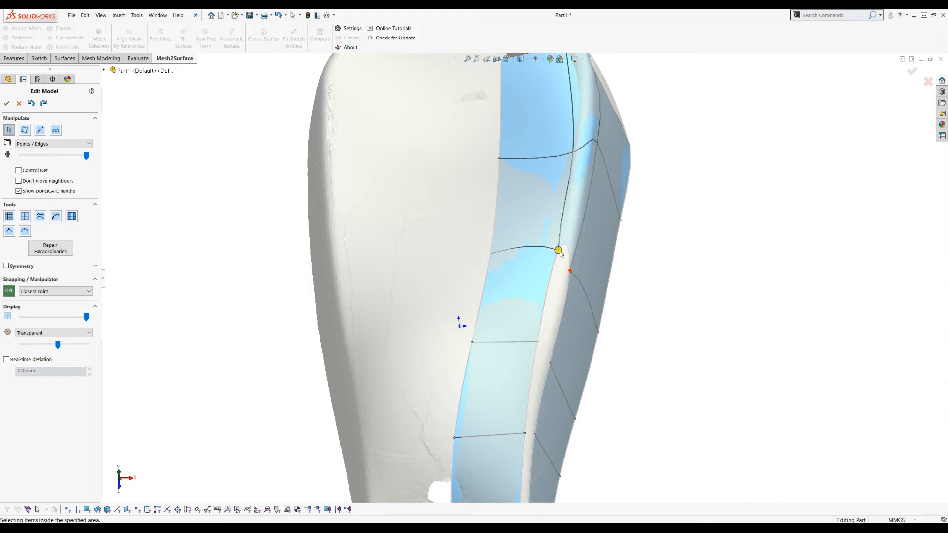
drag(559, 250, 538, 341)
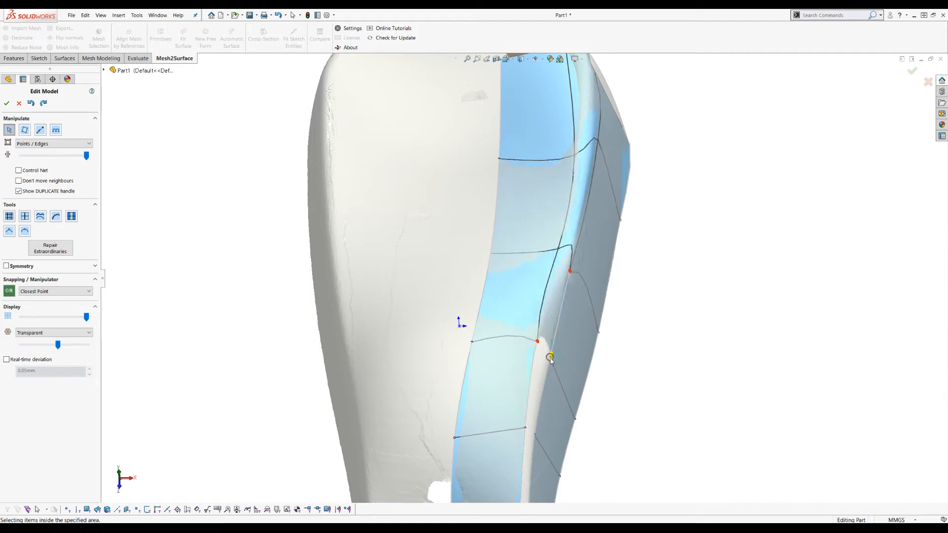
click(551, 357)
- Continue bridging the top and side strips along the rounded edge with three more faces down to the narrow end
scroll(517, 254, up, 2)
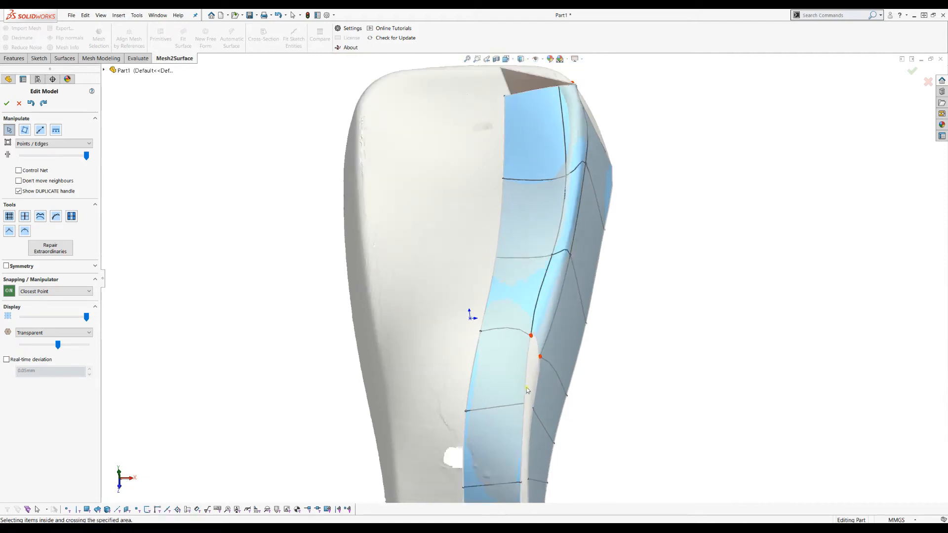
scroll(527, 390, down, 3)
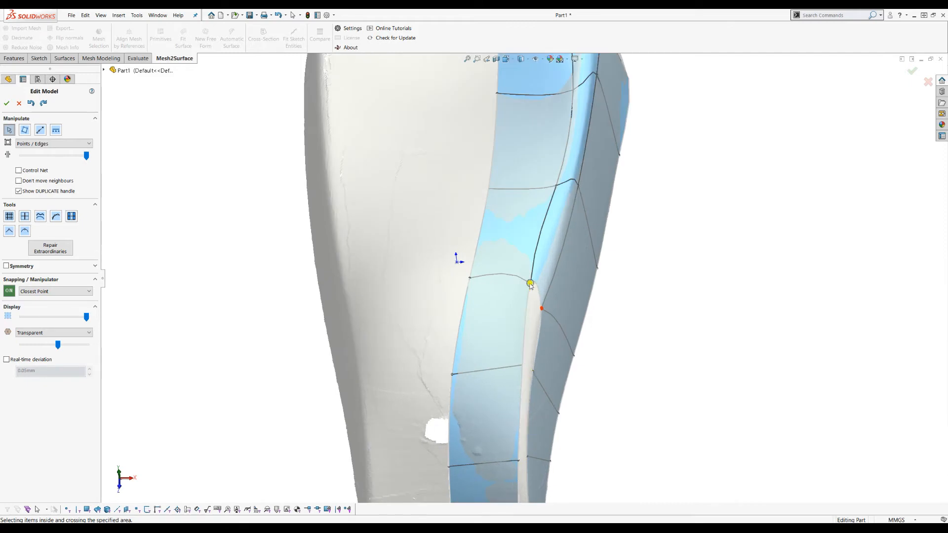
drag(530, 285, 533, 369)
scroll(498, 301, up, 3)
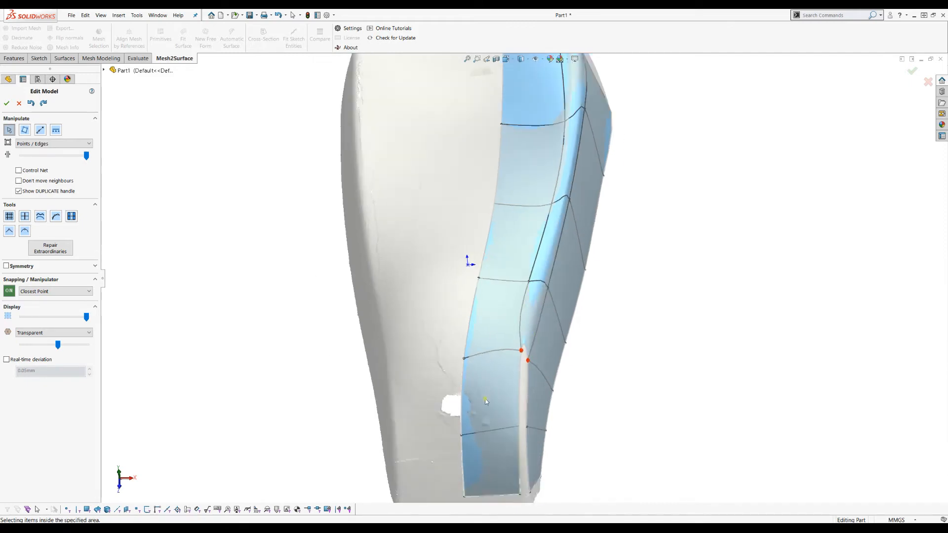
scroll(505, 423, down, 4)
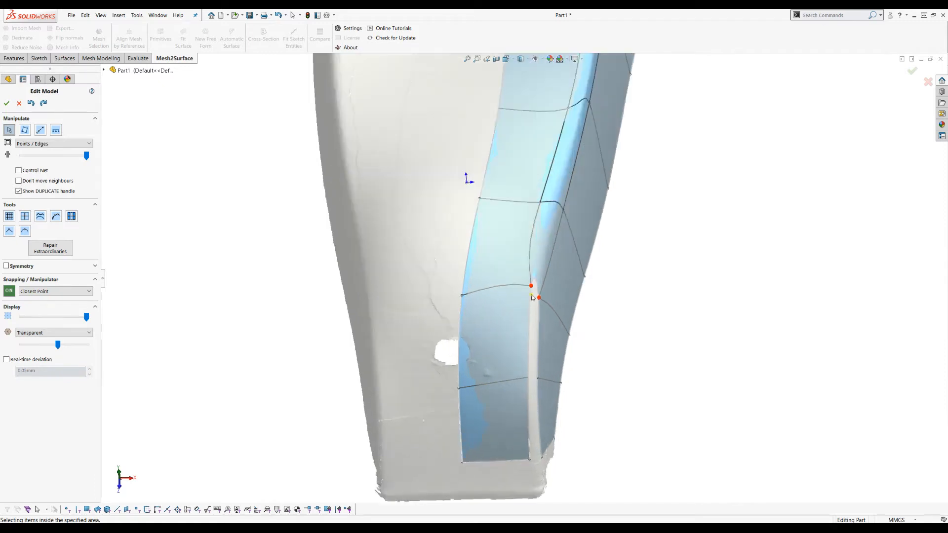
drag(533, 286, 542, 460)
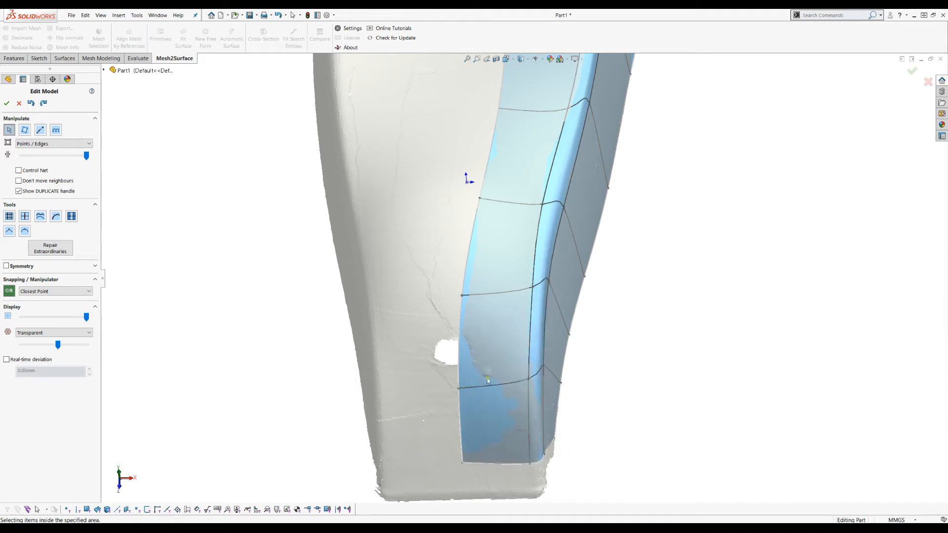
- Adjust the control points between the side strip and the bridging faces, from the narrow end to mid-length, to even out the rounded edge
middle_drag(444, 376, 440, 370)
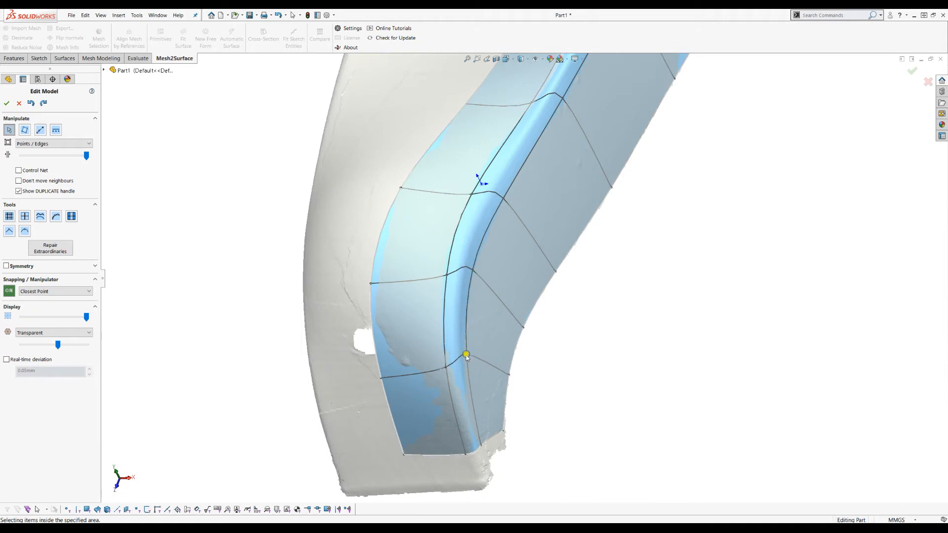
drag(469, 363, 473, 376)
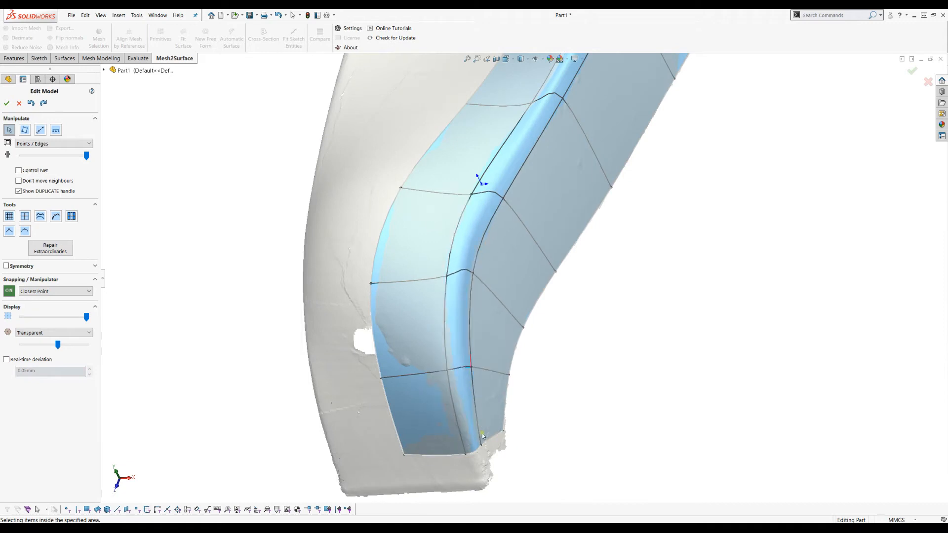
drag(481, 446, 484, 447)
drag(472, 274, 473, 283)
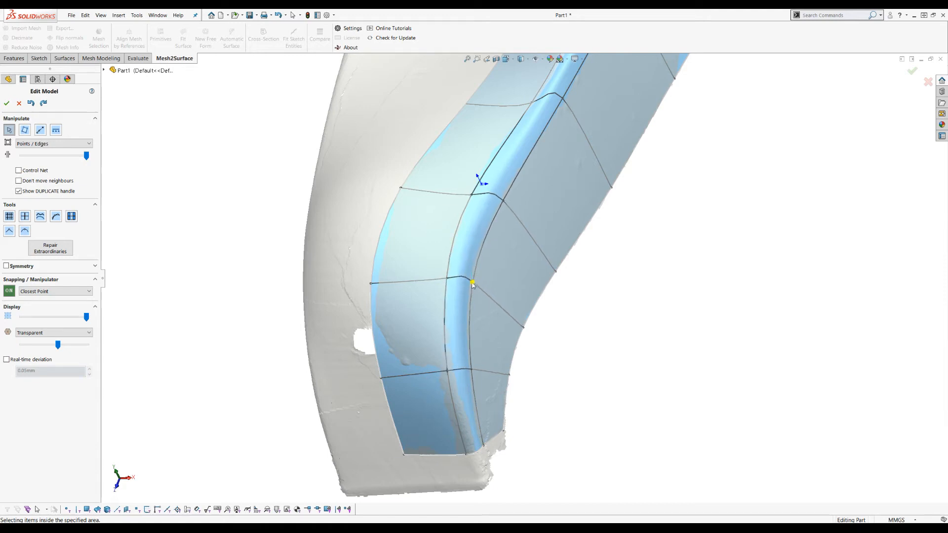
scroll(593, 320, up, 2)
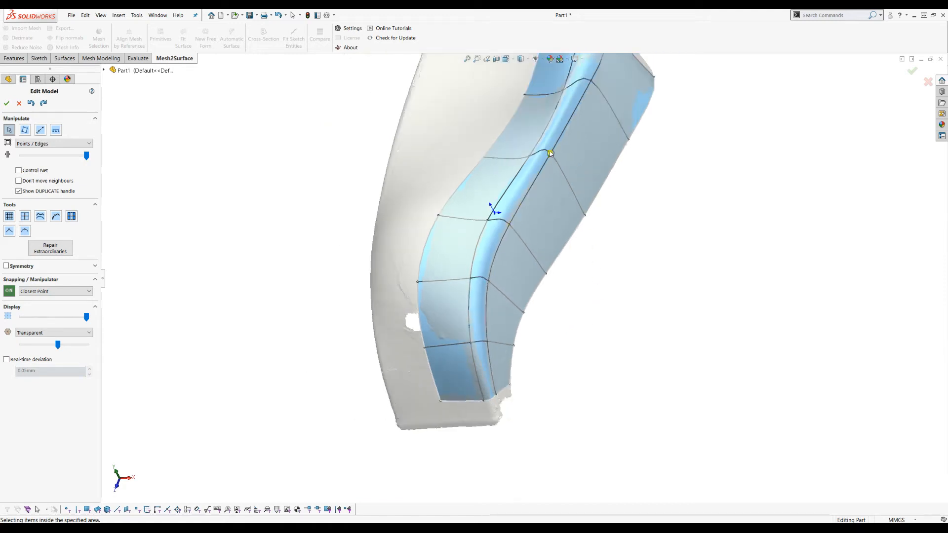
drag(552, 161, 554, 163)
- Close the gap at the wide end's rounded corner with a face joining the top strip to the end face
middle_drag(712, 336, 712, 231)
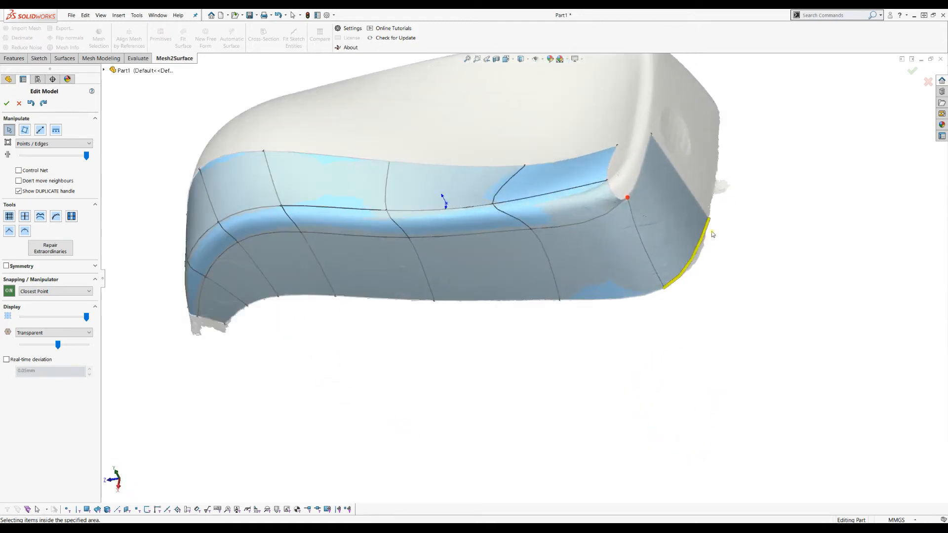
scroll(563, 380, down, 5)
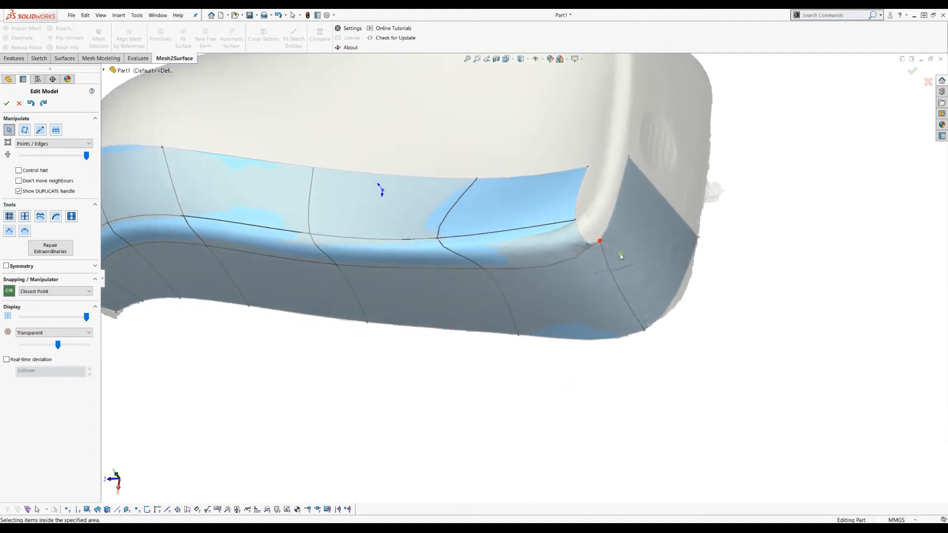
drag(593, 191, 626, 194)
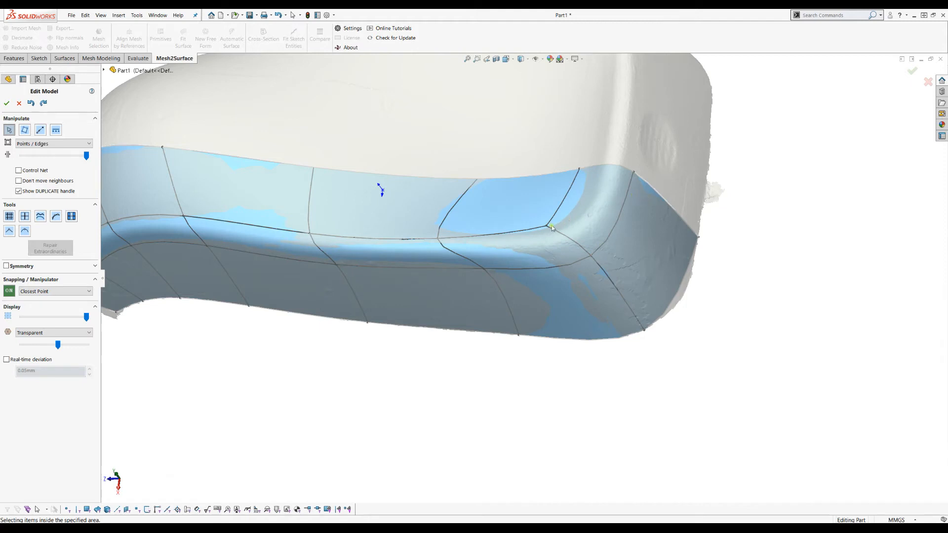
- Shift the last two control points on the top strip's outer edge toward the wide end and accept the freeform surface
drag(546, 225, 565, 226)
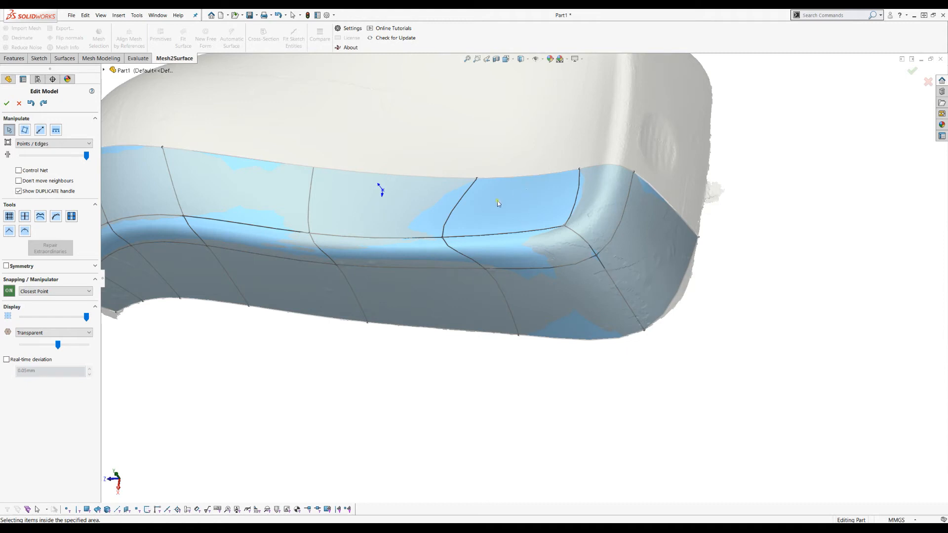
drag(451, 237, 470, 234)
scroll(637, 198, up, 1)
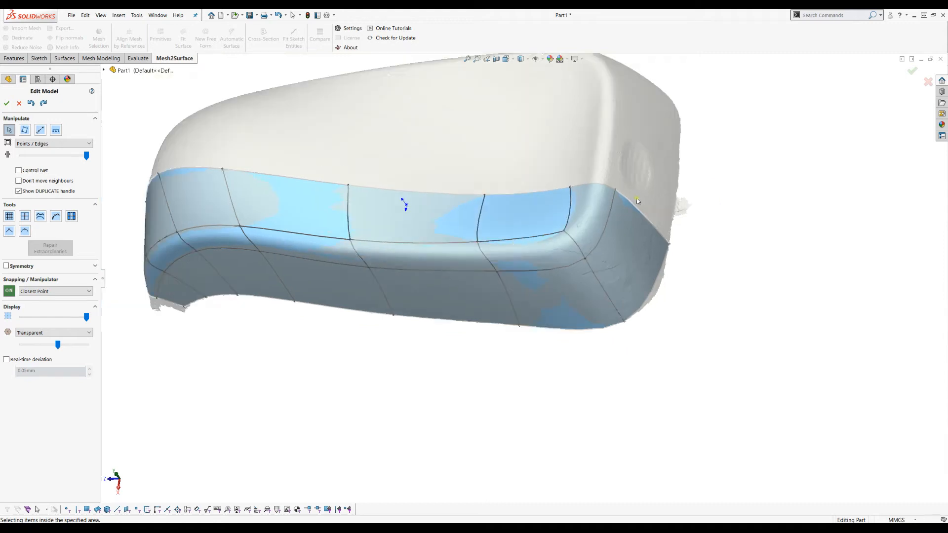
middle_drag(496, 279, 569, 197)
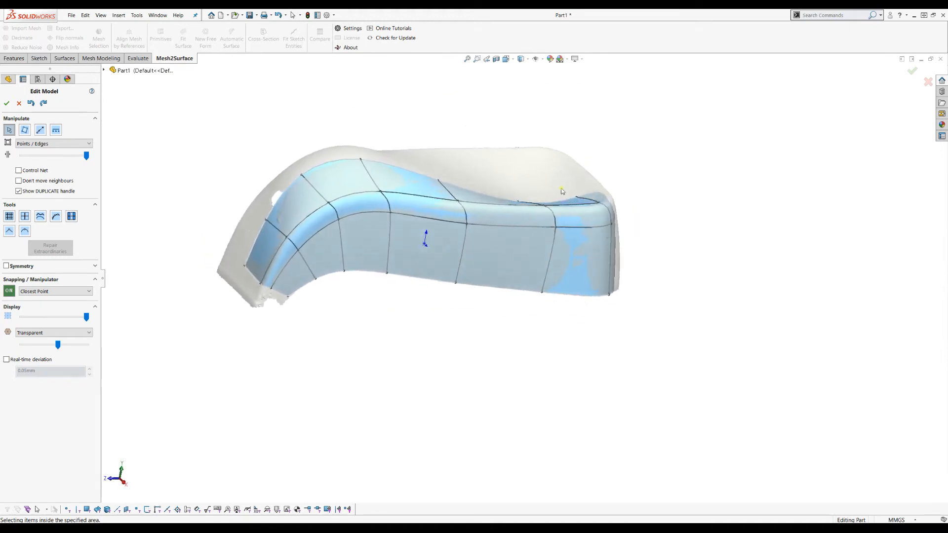
click(7, 104)
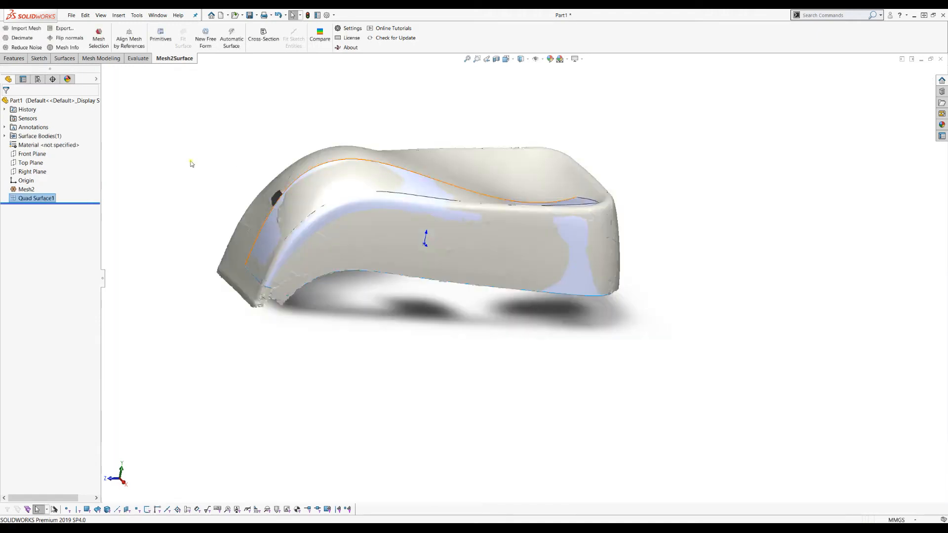
- Hide the whole scanned mesh and inspect the freeform surface on its own
right_click(19, 192)
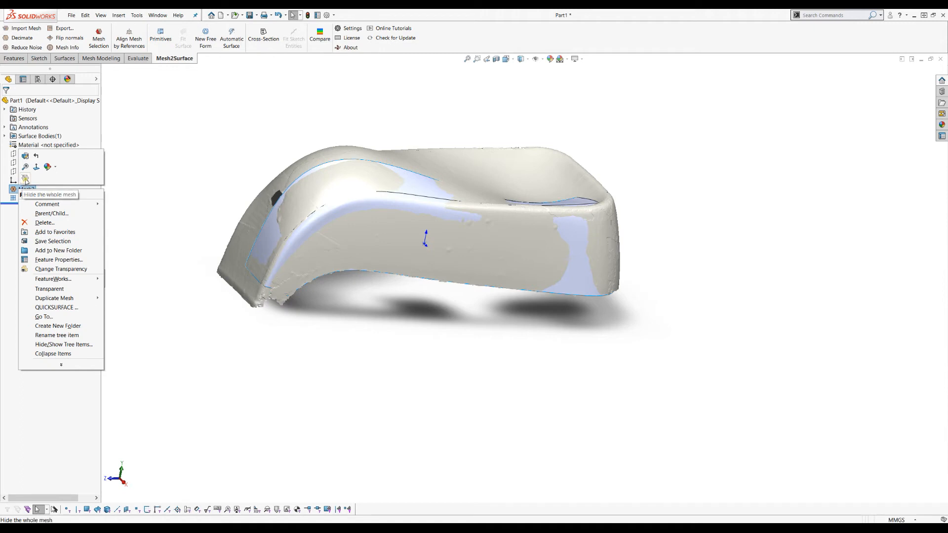
click(20, 188)
middle_drag(366, 184, 388, 203)
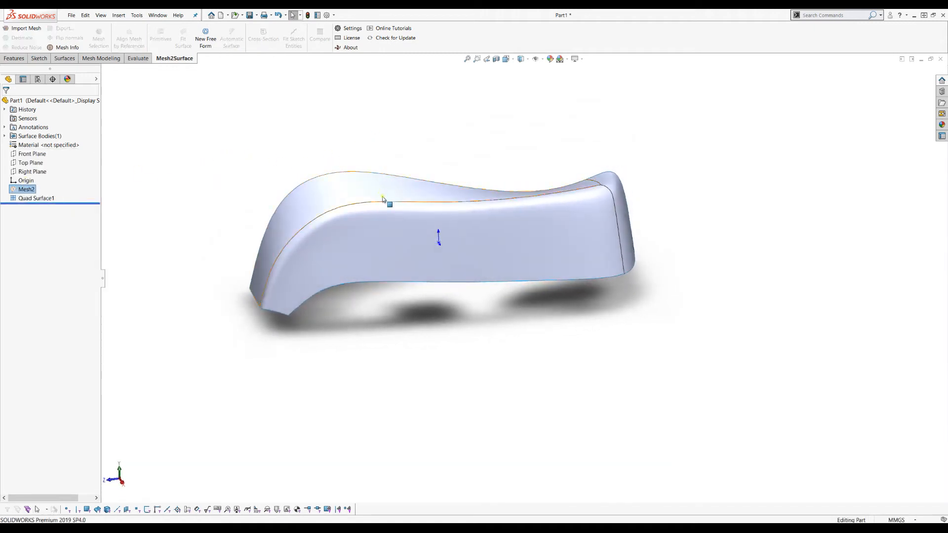
scroll(387, 203, down, 2)
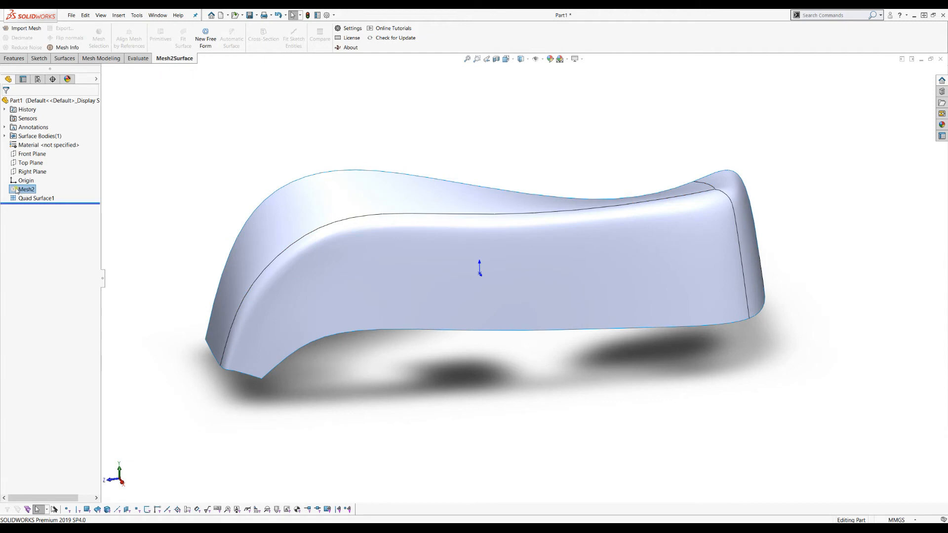
- Edit the quad surface by slightly raising the control point at the crest of its upper open edge, and accept the change
right_click(42, 198)
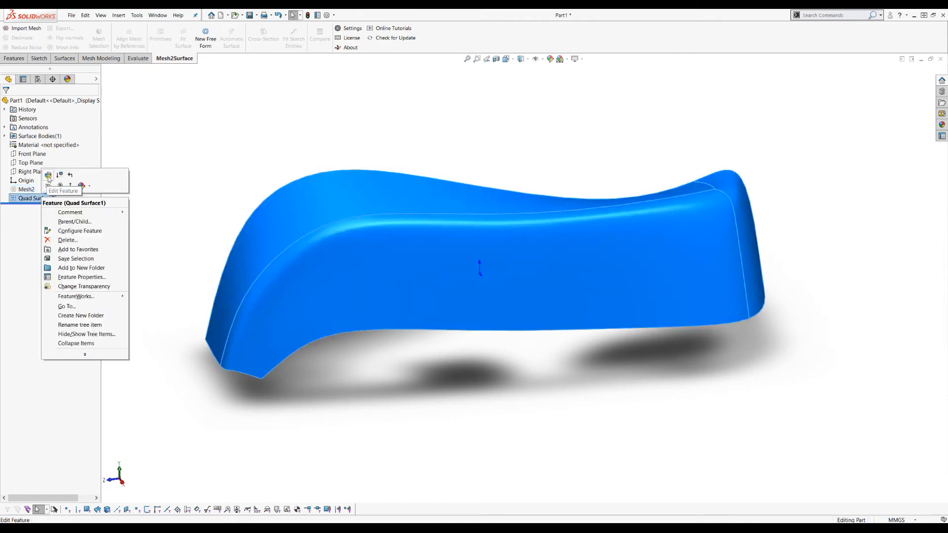
click(48, 185)
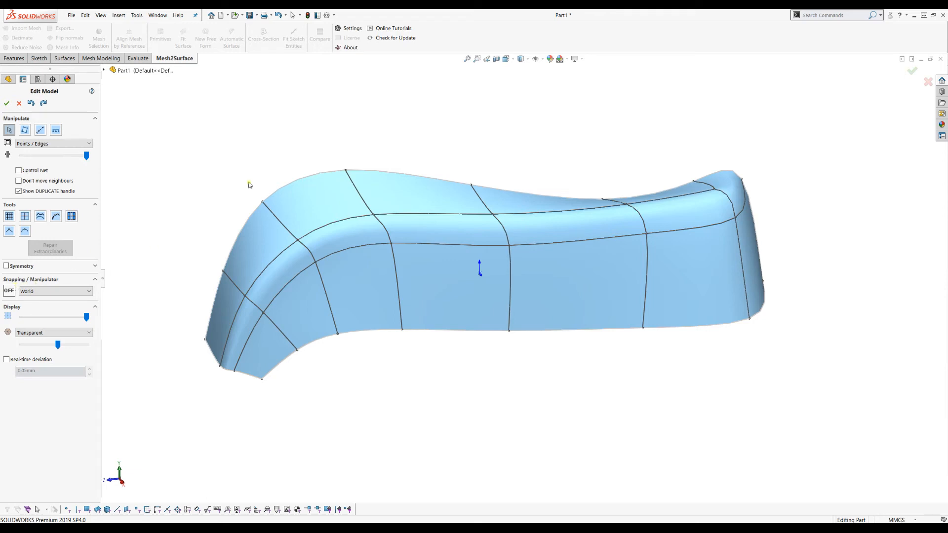
drag(345, 170, 335, 149)
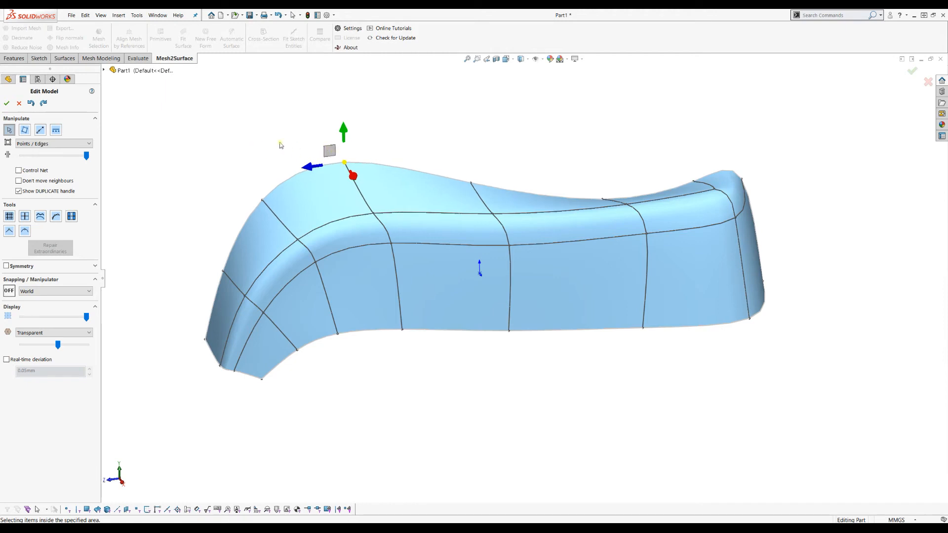
click(7, 105)
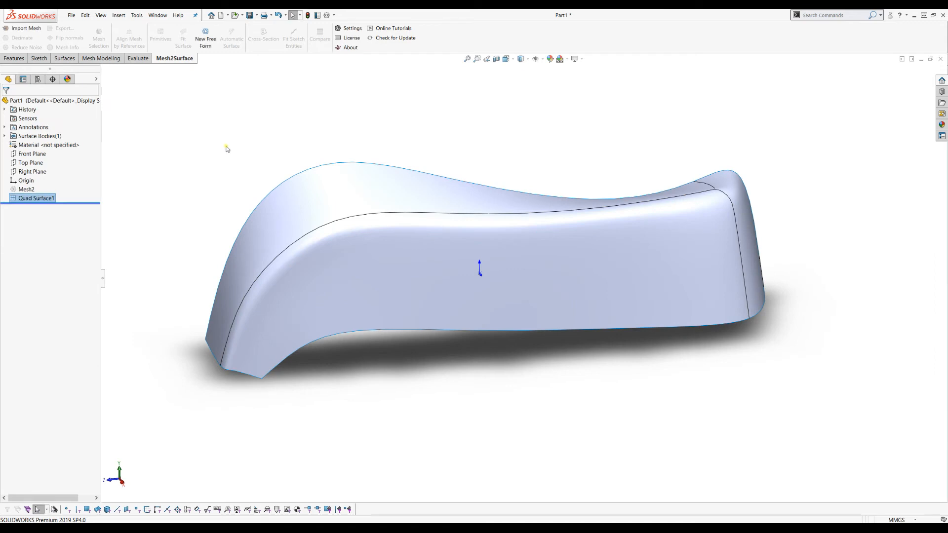
- Show the whole scanned mesh again and reopen the quad surface for editing
right_click(38, 188)
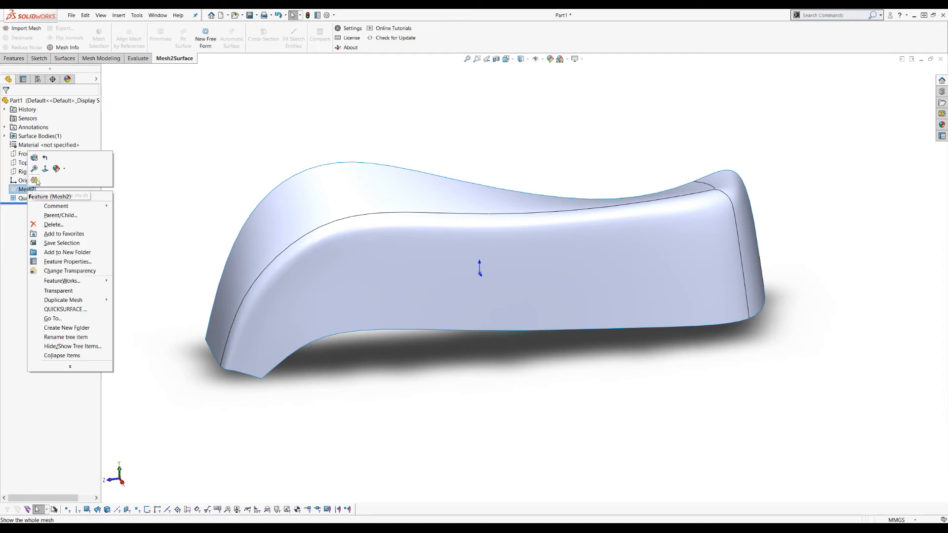
key(Escape)
right_click(40, 197)
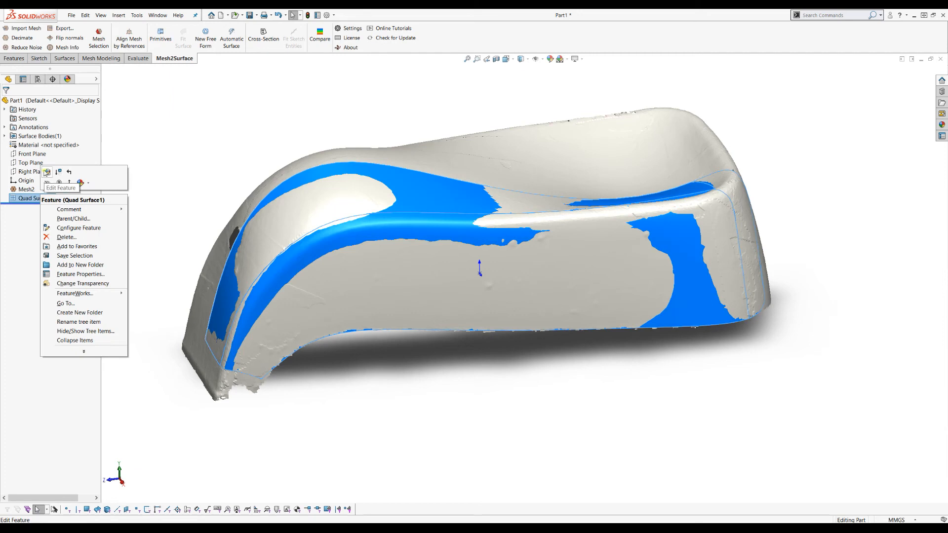
click(46, 173)
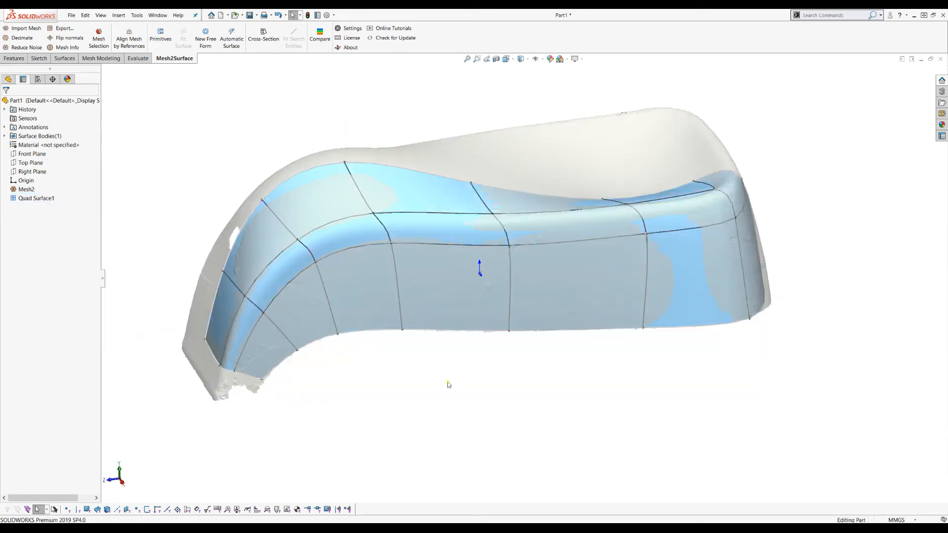
- Slightly shift the control points on the top strip's open edge near the crest of the bend
middle_drag(536, 353, 557, 384)
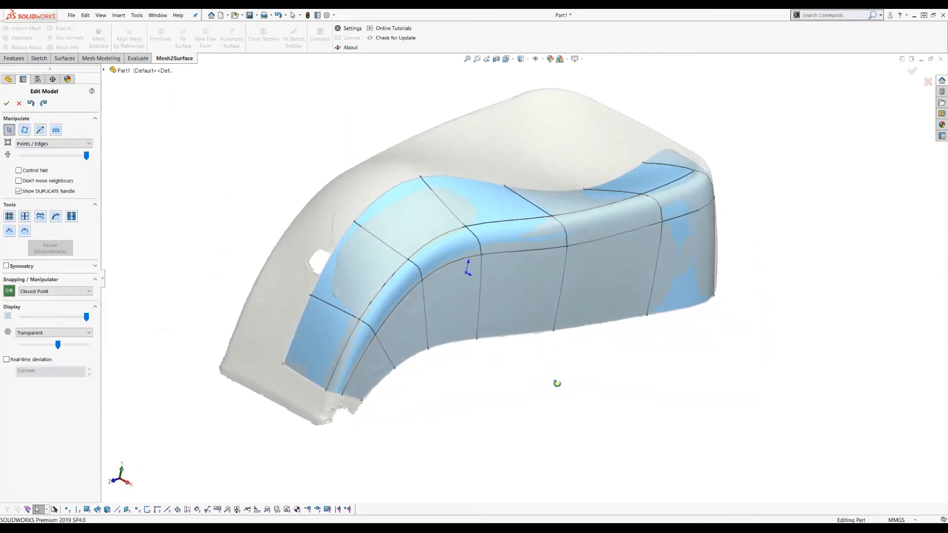
drag(420, 179, 488, 190)
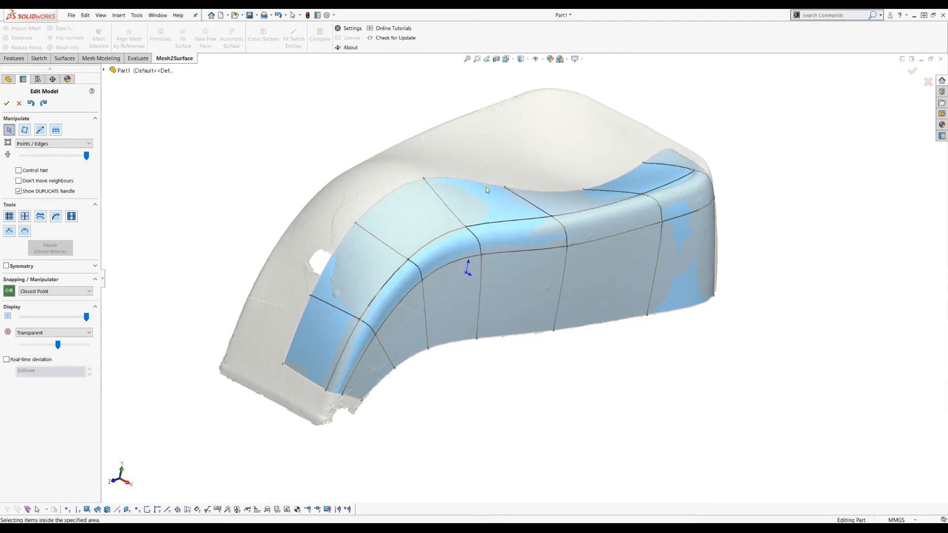
middle_drag(534, 359, 523, 362)
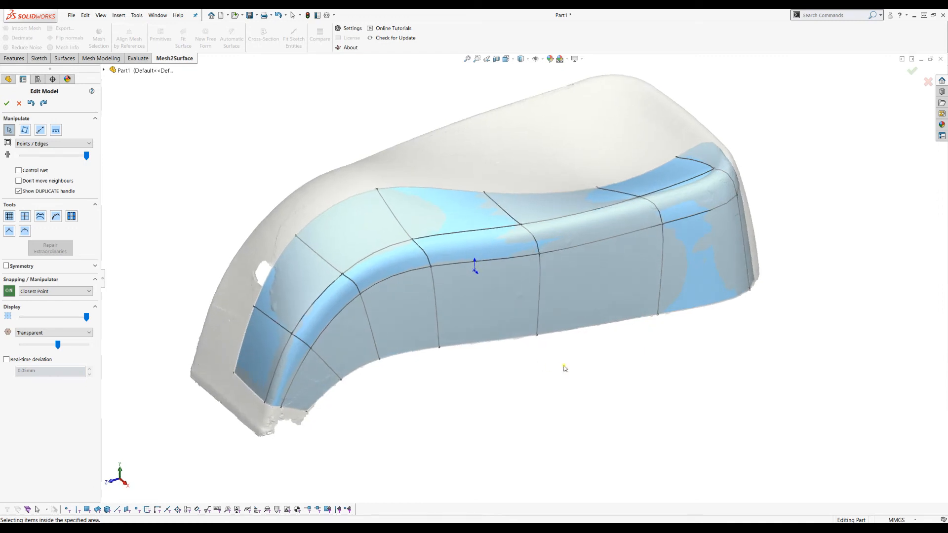
- Turn off snapping and move the top strip's edge at the narrow end down and outward past the scanned mesh boundary
click(9, 292)
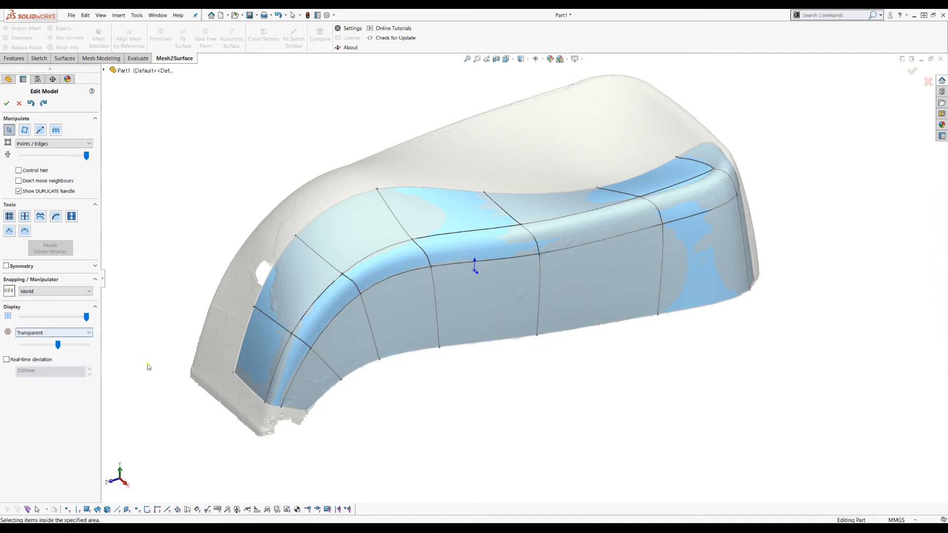
click(253, 396)
drag(243, 391, 241, 418)
middle_drag(397, 416, 355, 377)
drag(202, 456, 189, 460)
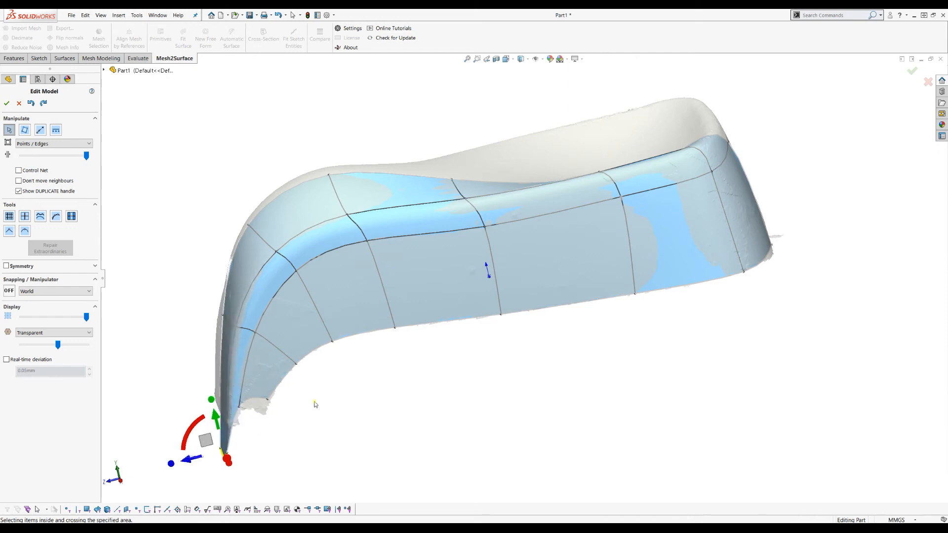
middle_drag(416, 394, 425, 399)
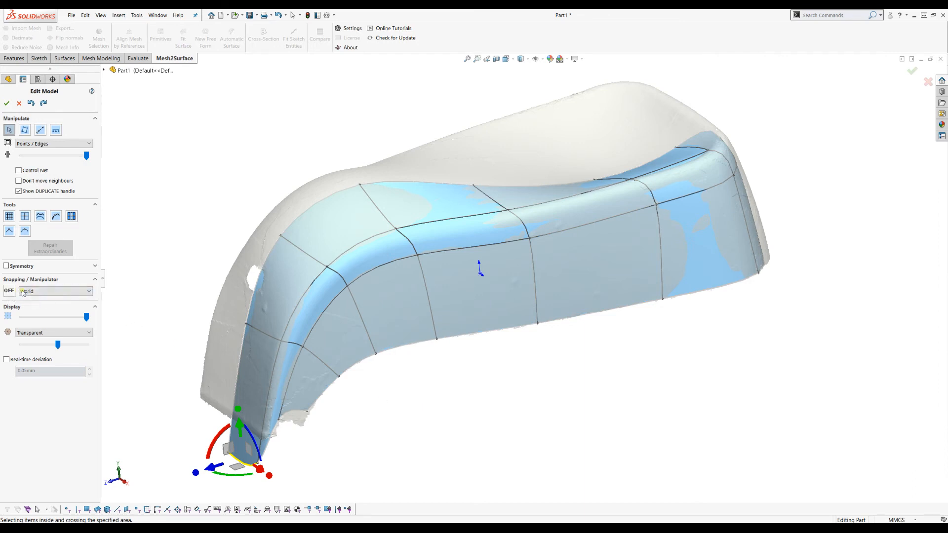
- Align the manipulator of the selected narrow-end edge to Screen, check it from another angle, and deselect the edge
scroll(249, 424, down, 3)
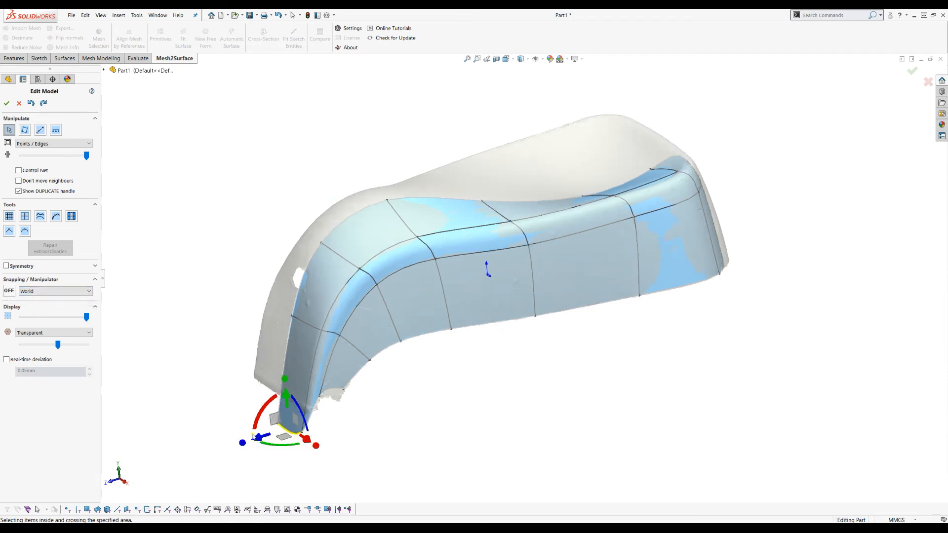
scroll(320, 469, down, 1)
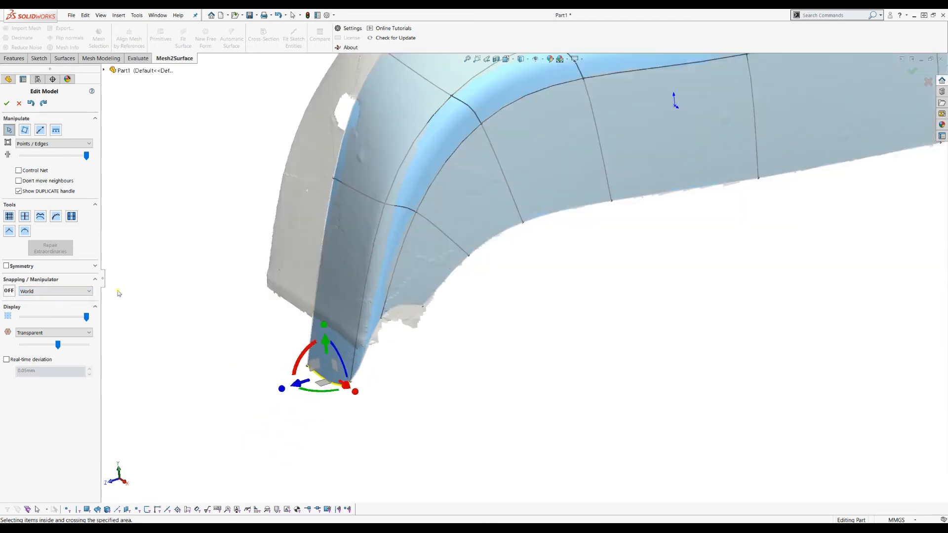
click(43, 291)
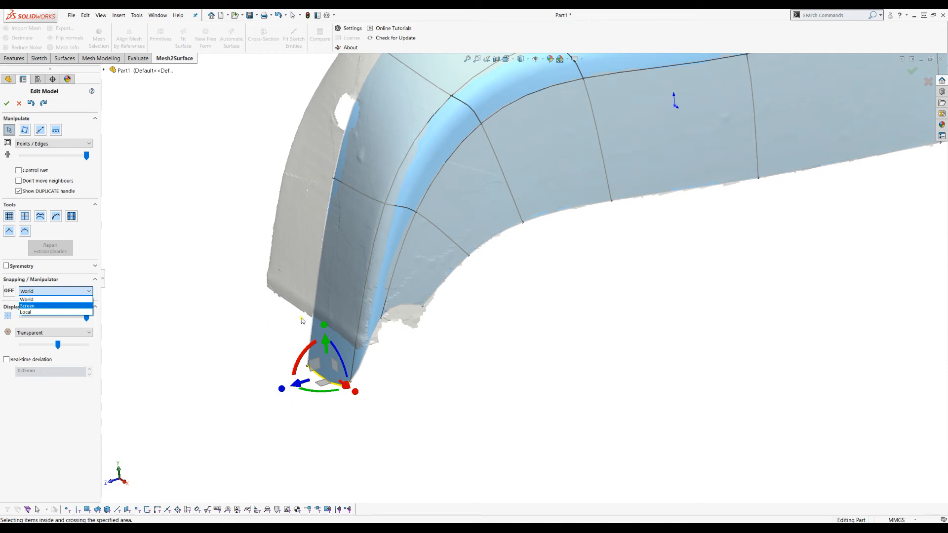
click(32, 306)
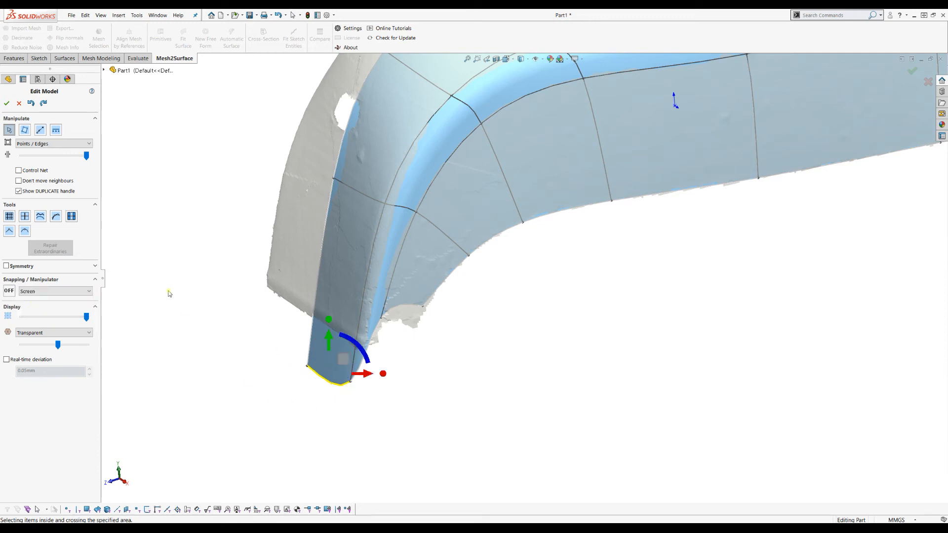
middle_drag(478, 349, 519, 415)
scroll(233, 275, up, 3)
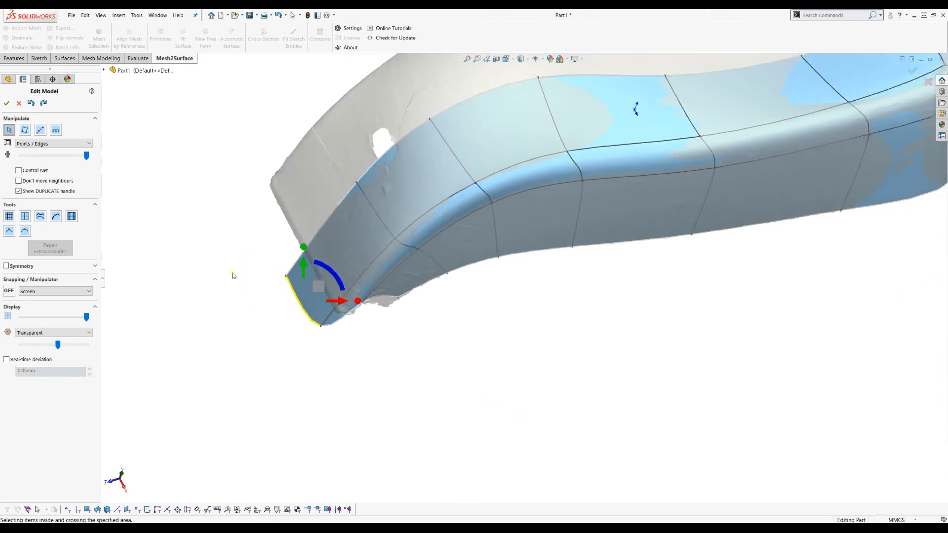
scroll(380, 276, down, 1)
scroll(382, 305, down, 1)
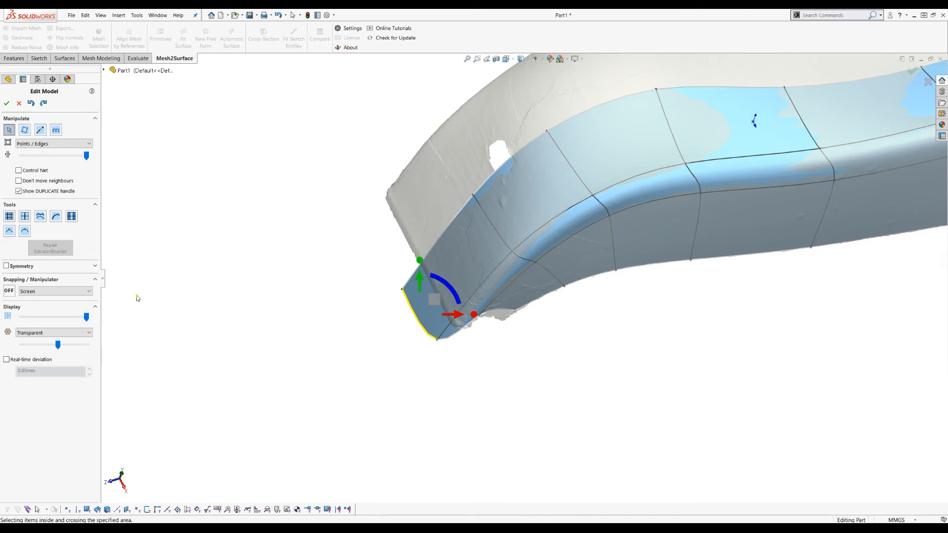
click(325, 312)
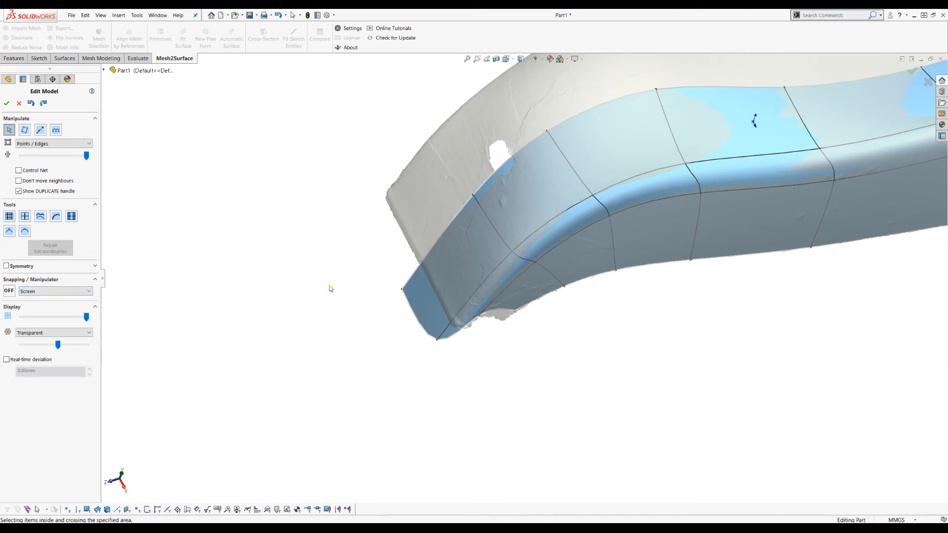
- Set the manipulator to Local and move the control point on the bend's upper rounded edge slightly outward along its local normal
scroll(622, 155, down, 3)
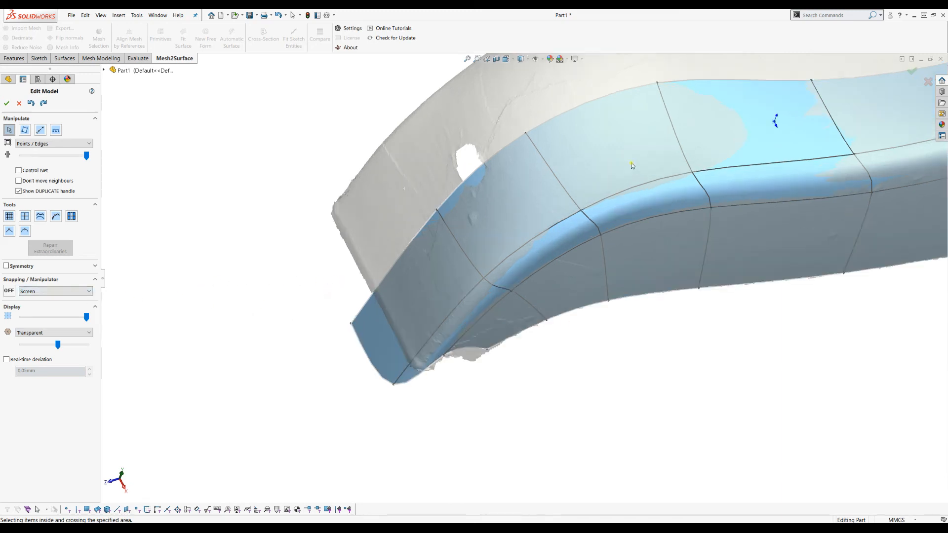
click(54, 291)
click(50, 311)
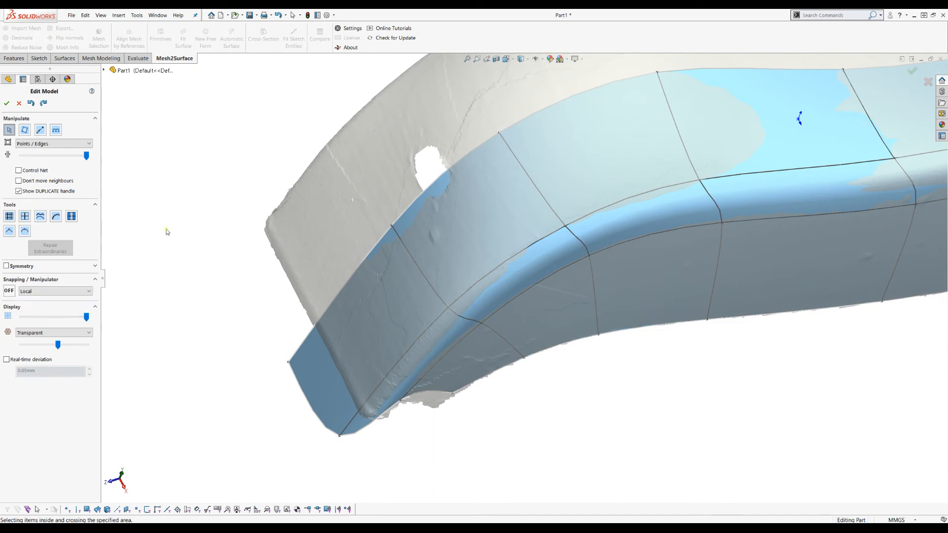
click(565, 226)
middle_drag(489, 227, 484, 199)
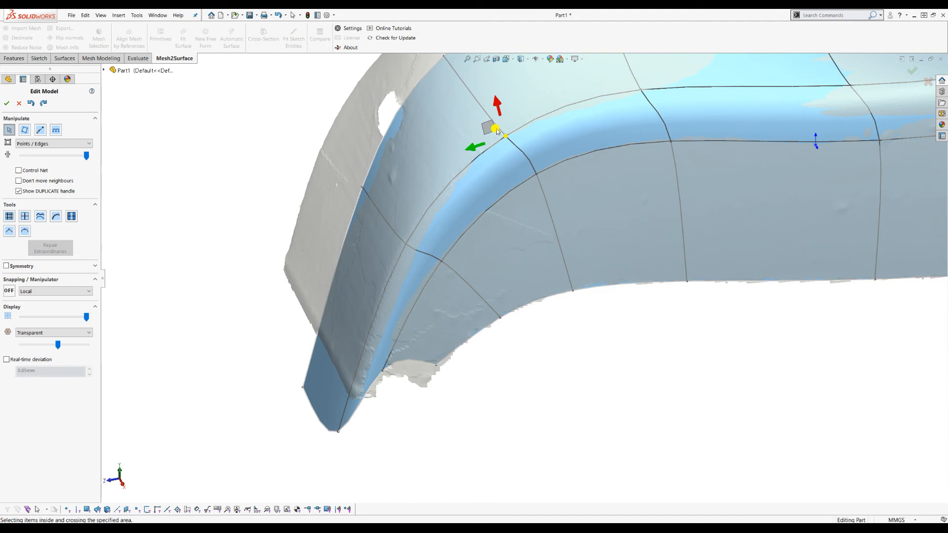
scroll(524, 105, down, 3)
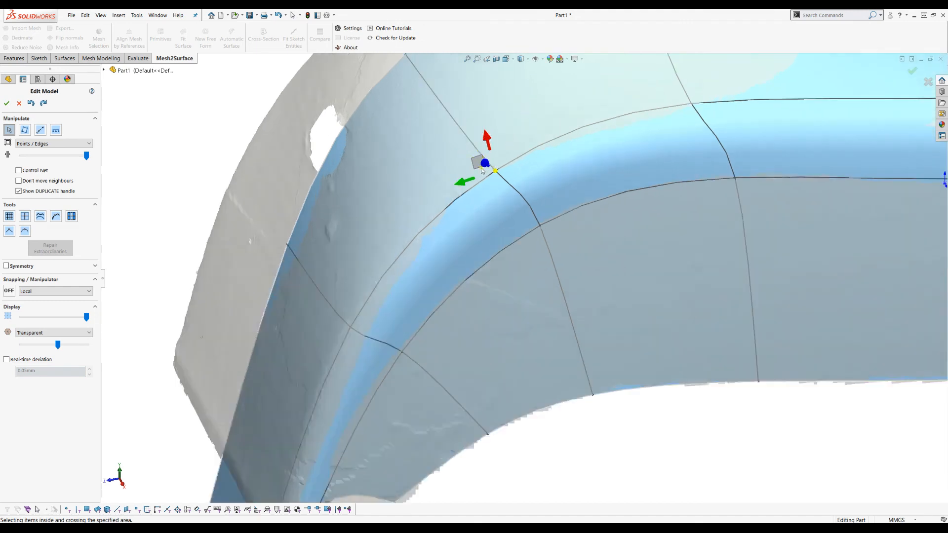
drag(488, 168, 487, 168)
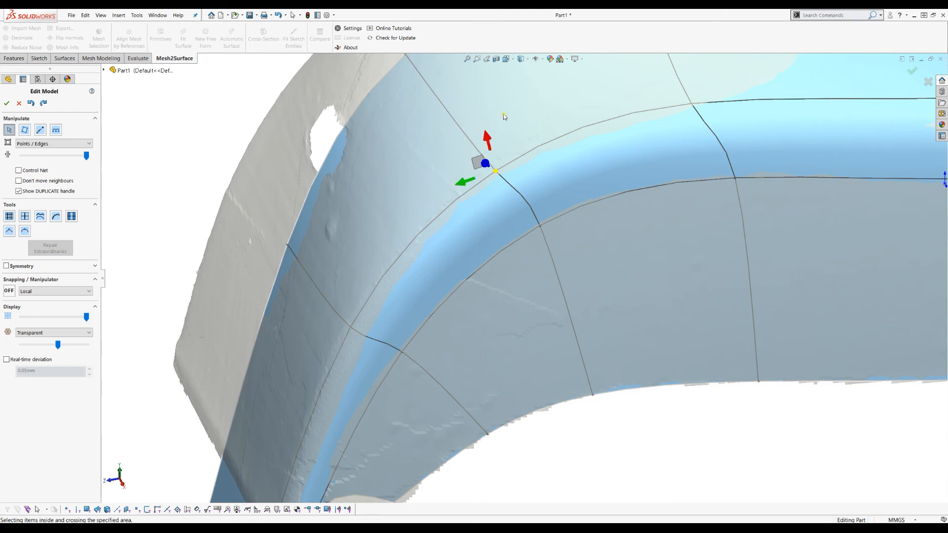
middle_drag(556, 217, 510, 227)
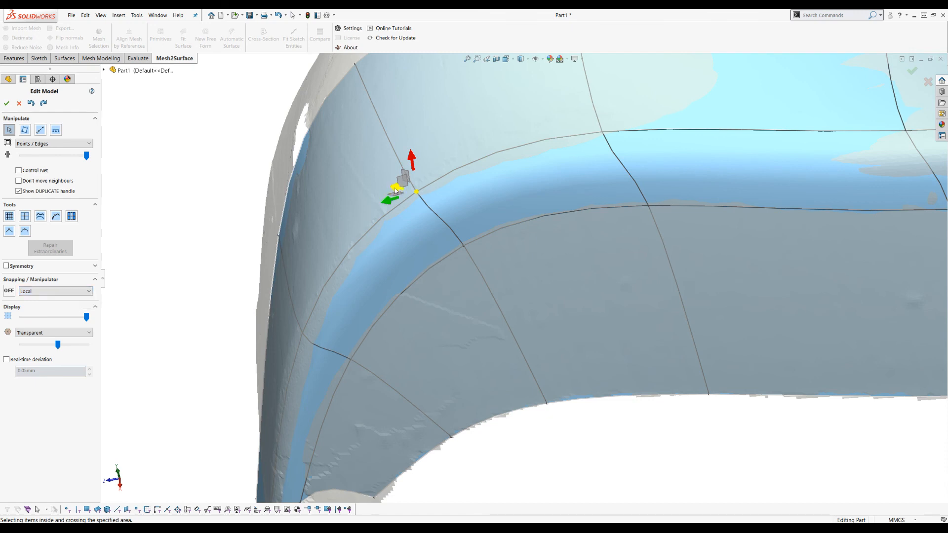
- Turn on Closest Point snapping and pull the surface's control points, including the overhanging narrow end, back onto the scanned mesh
click(12, 293)
middle_drag(235, 179, 259, 146)
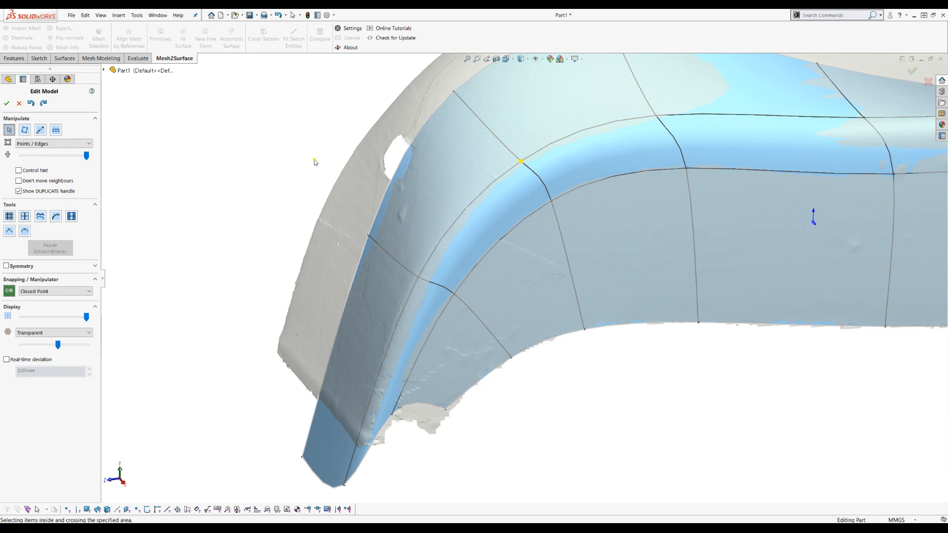
click(56, 217)
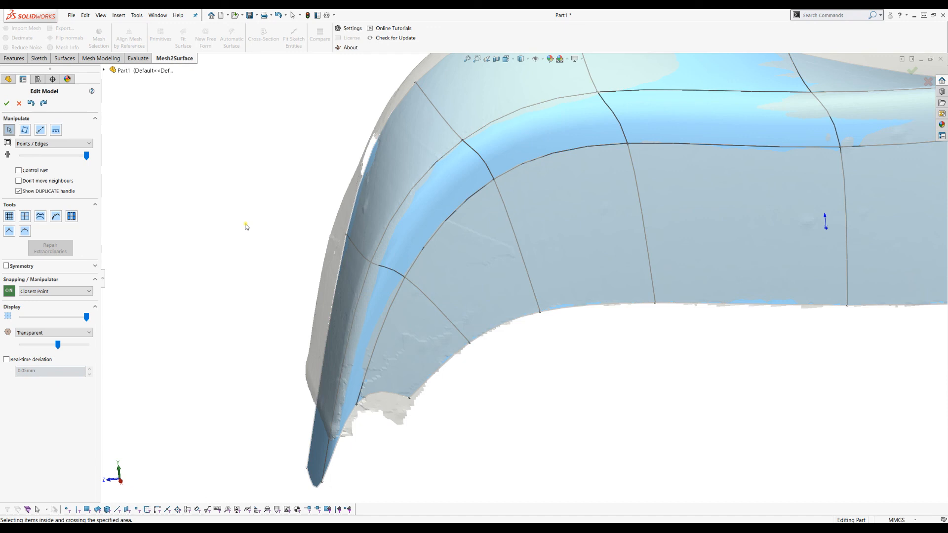
click(57, 220)
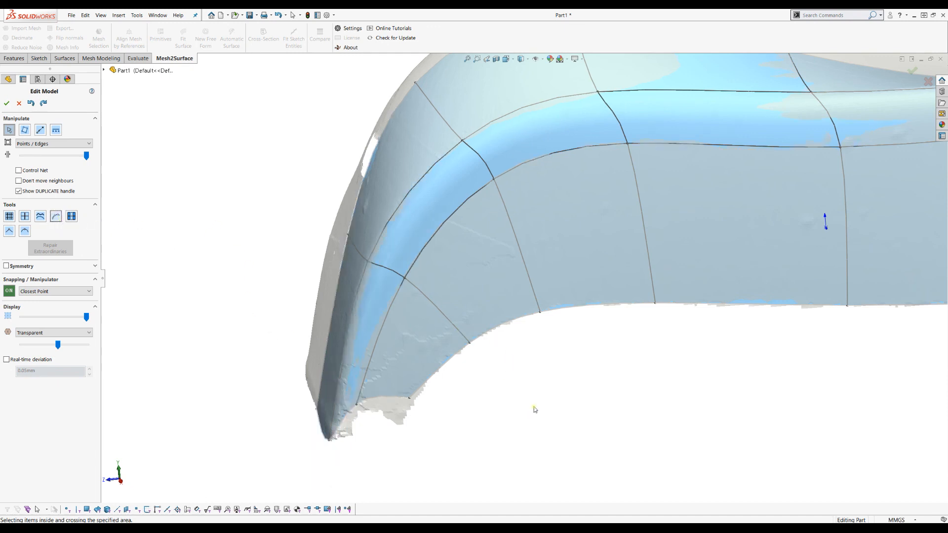
middle_drag(502, 390, 428, 364)
middle_drag(512, 375, 567, 379)
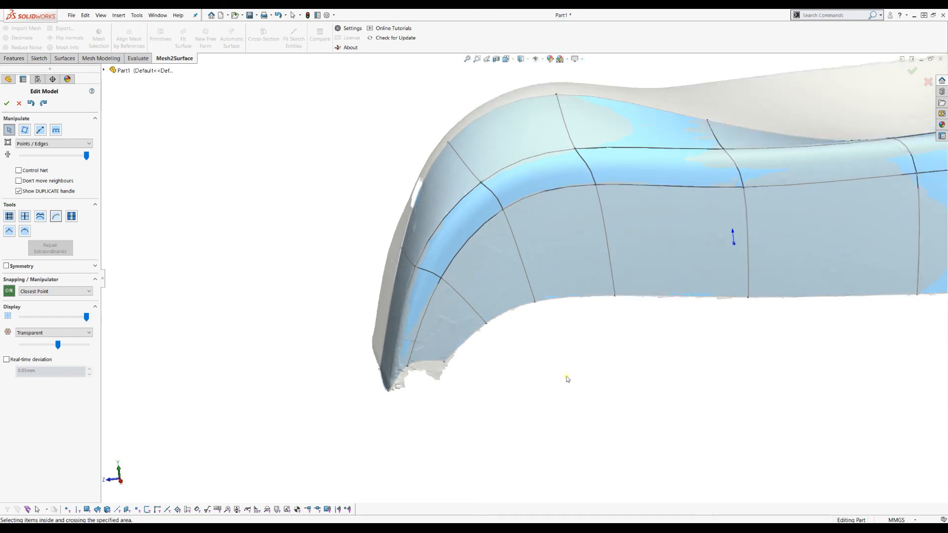
scroll(568, 379, up, 3)
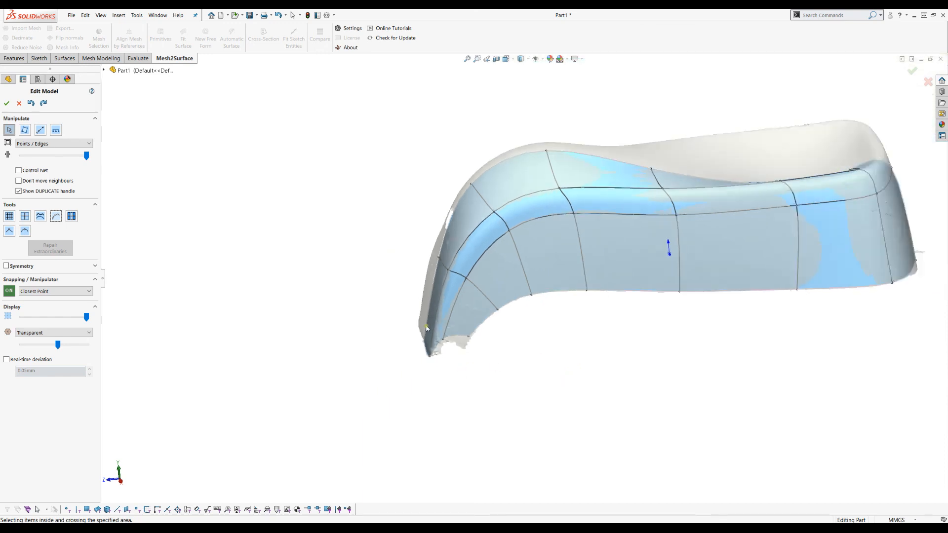
middle_drag(620, 350, 518, 367)
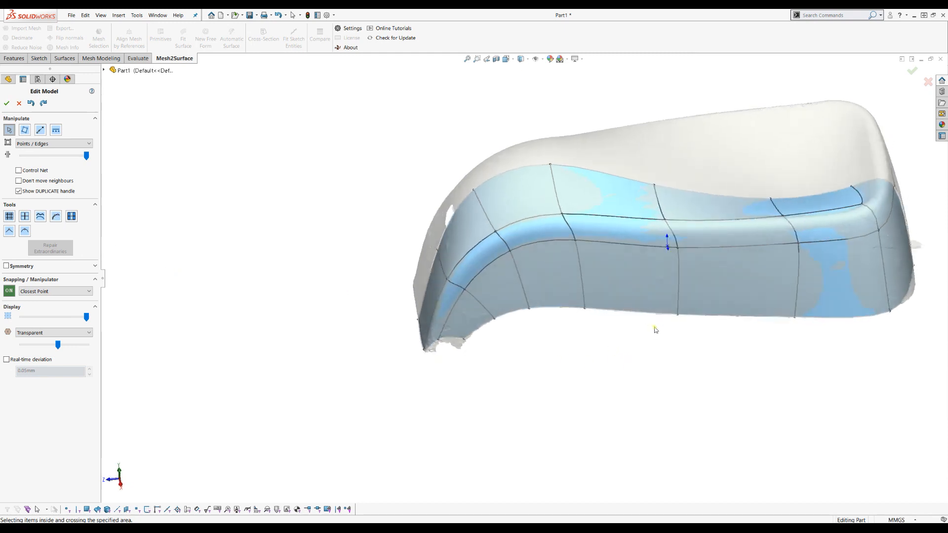